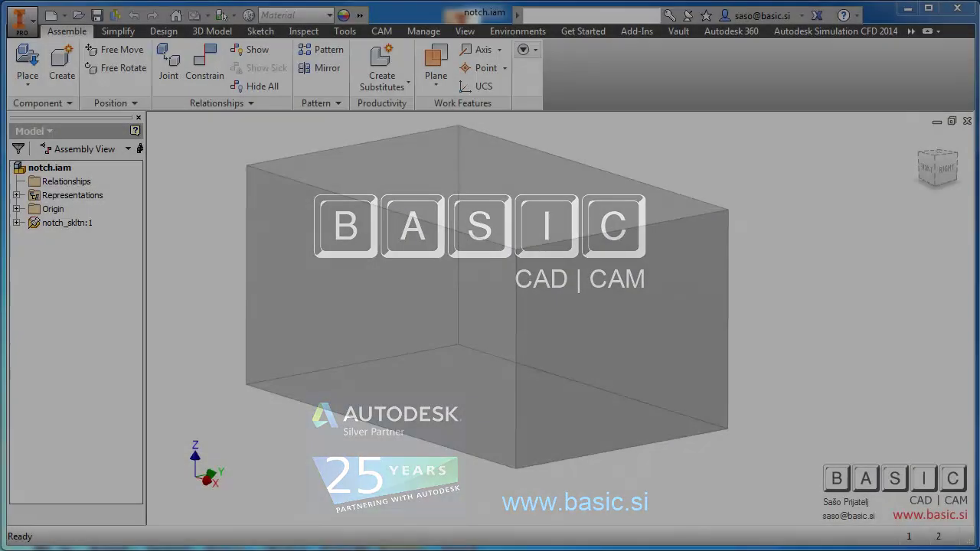
# Open Insert Frame from the Design tab over the notch.iam skeleton box
pyautogui.moveTo(241, 151); pyautogui.dragTo(245, 148, button='middle')
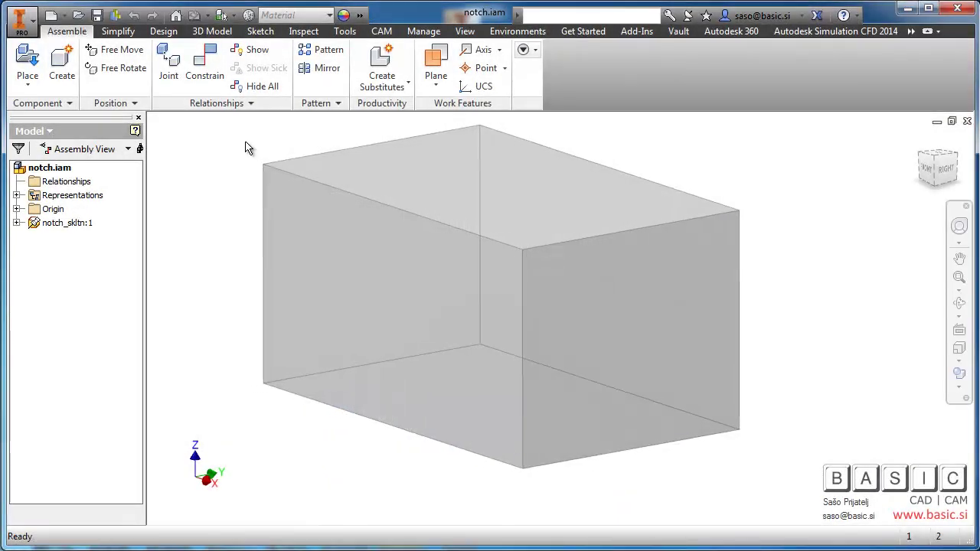
pyautogui.click(173, 35)
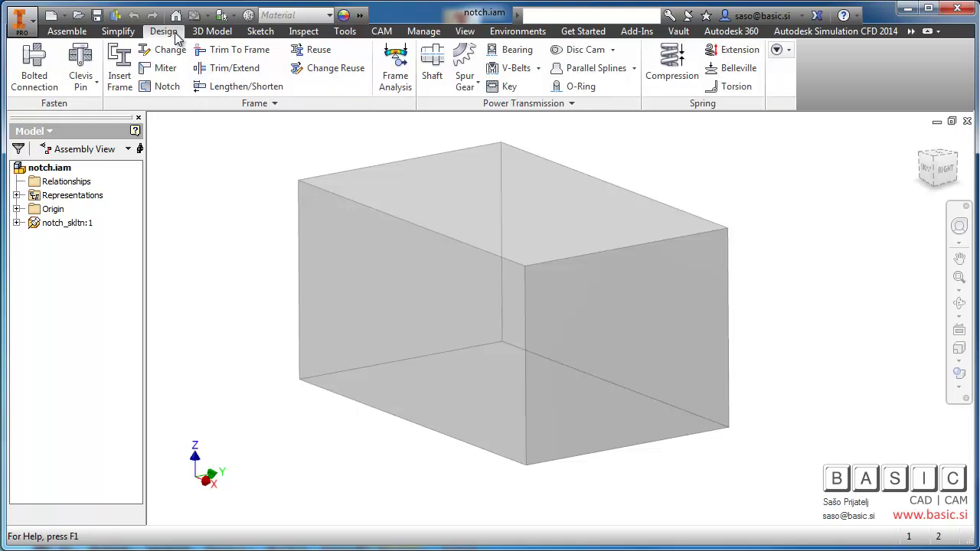
pyautogui.click(119, 69)
# Choose the DIN 1025-1 hot rolled I-beam family at size I 100
pyautogui.moveTo(16, 23); pyautogui.dragTo(323, 21)
pyautogui.click(138, 113)
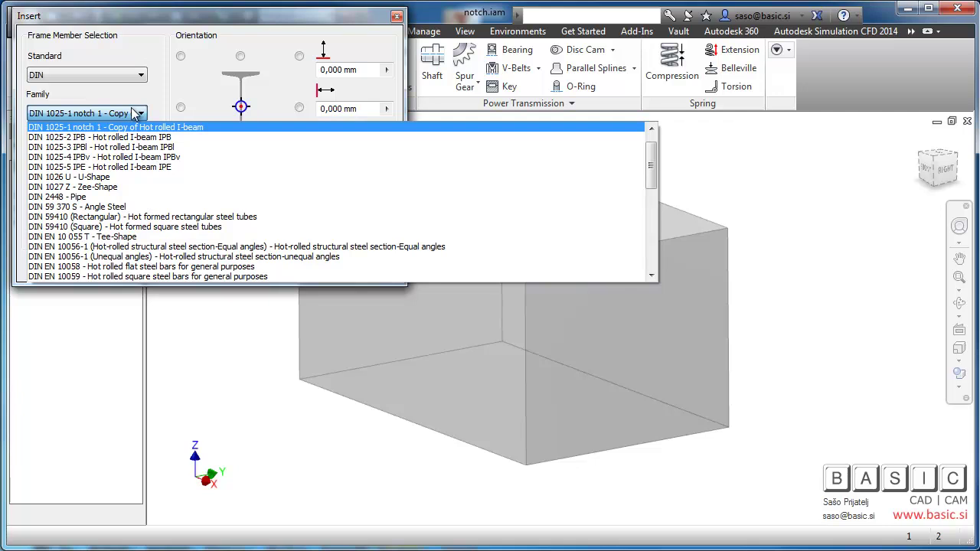
pyautogui.scroll(2, 157, 128)
pyautogui.click(168, 138)
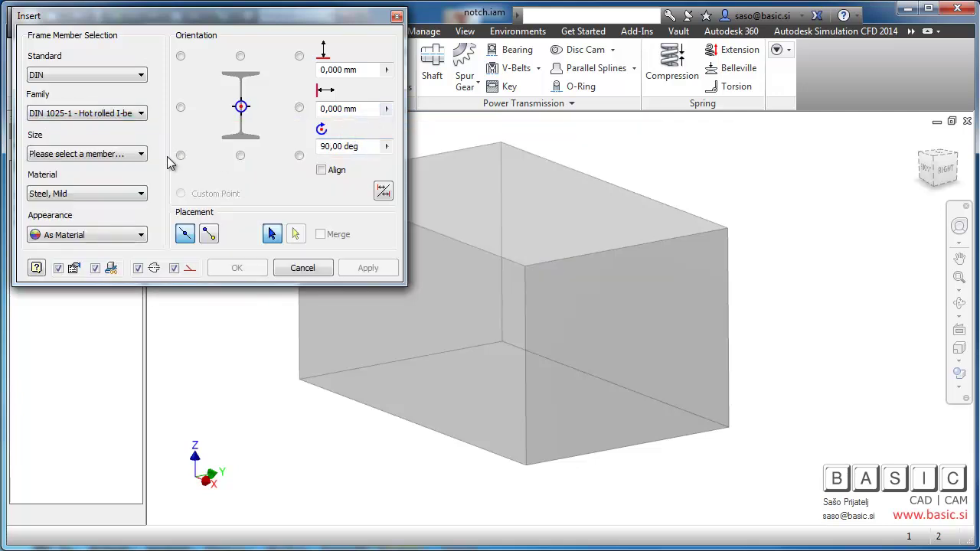
pyautogui.click(141, 154)
pyautogui.scroll(1, 103, 199)
pyautogui.click(104, 180)
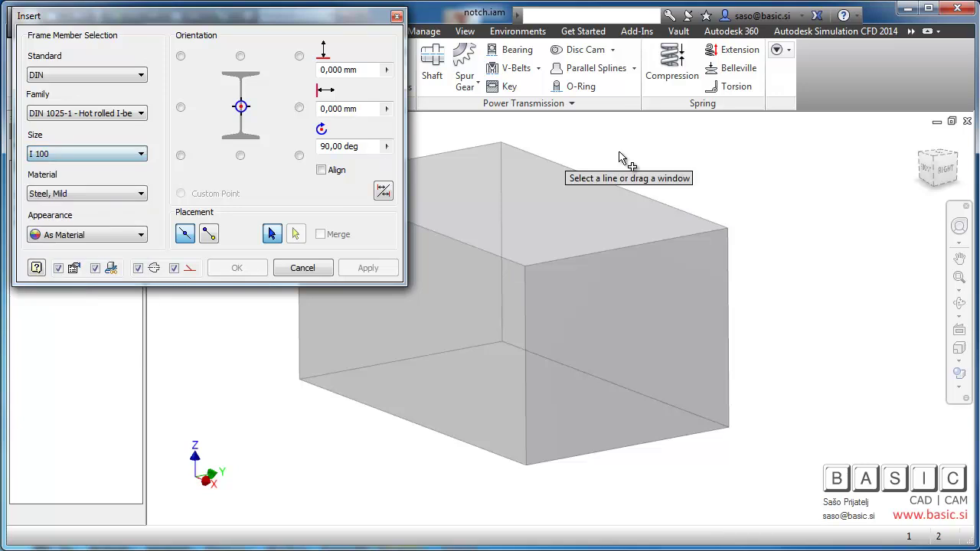
# Place the first I 100 beam on the box's back top edge and accept its file names
pyautogui.click(671, 213)
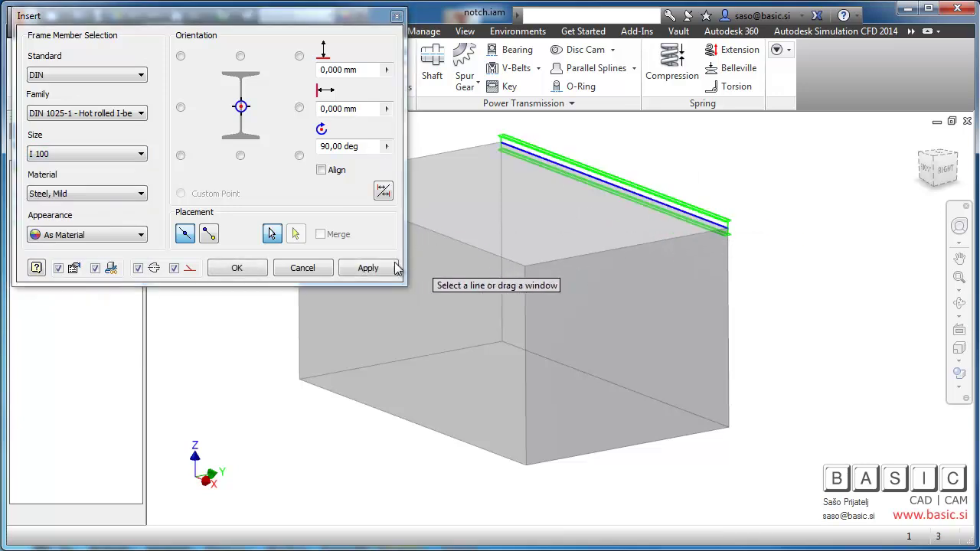
pyautogui.click(390, 268)
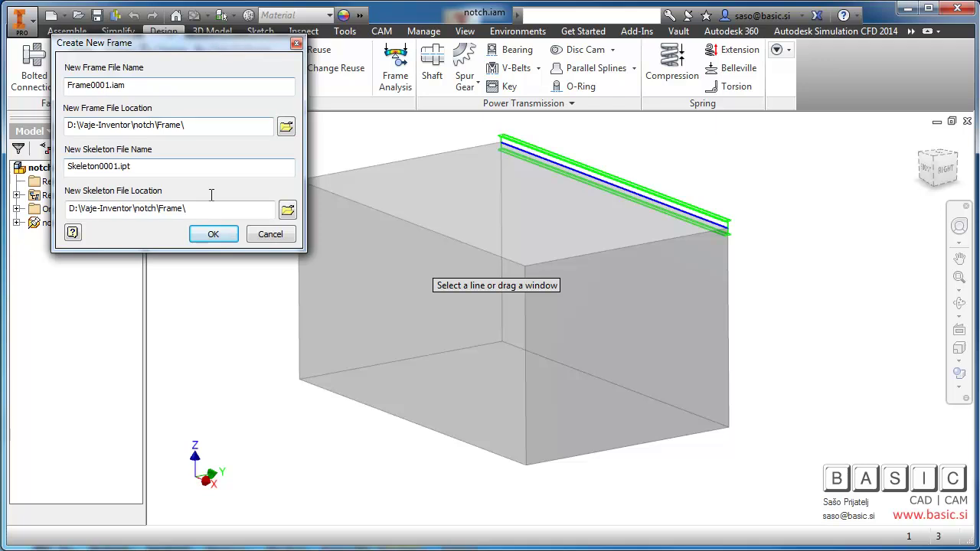
pyautogui.click(211, 233)
pyautogui.moveTo(156, 40); pyautogui.dragTo(348, 42)
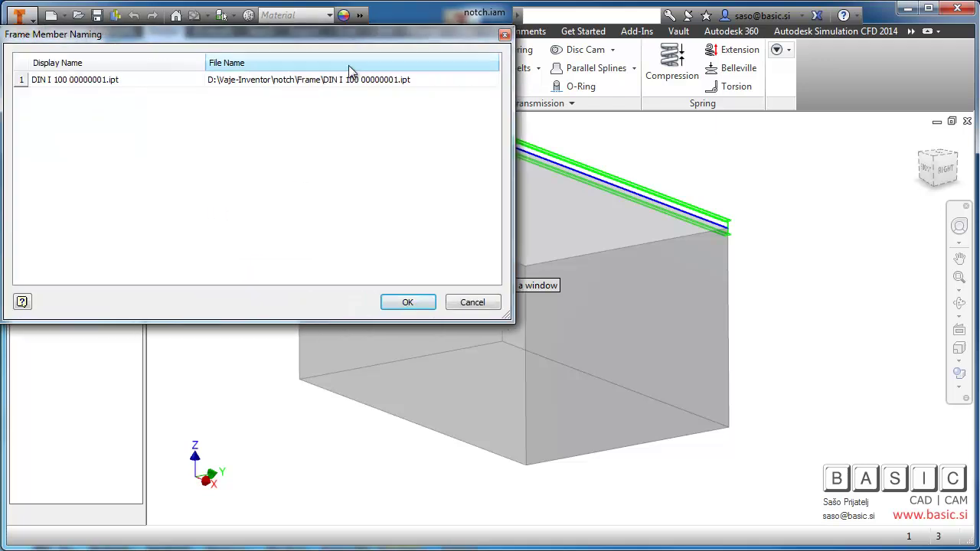
pyautogui.click(405, 304)
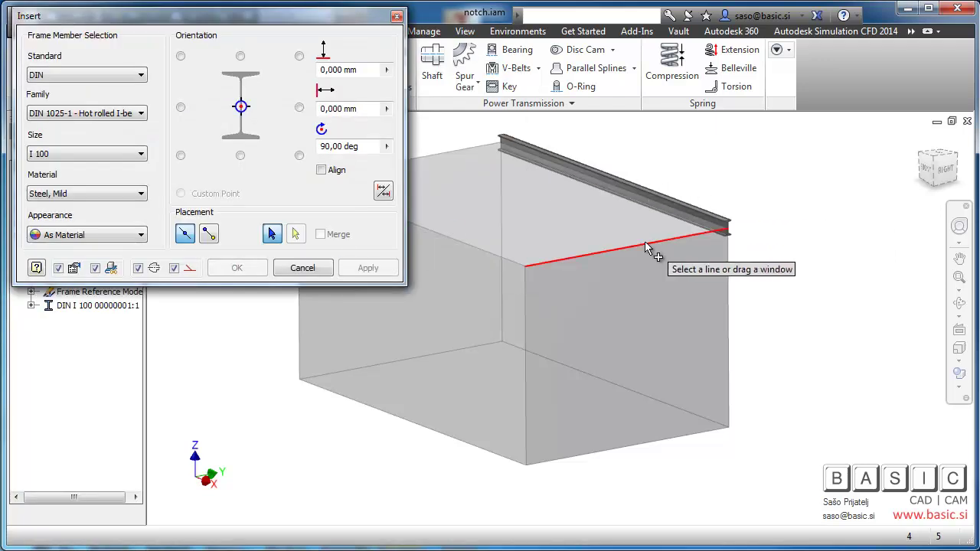
# Add a second beam on the front top edge with rotation 0 and offset 200
pyautogui.click(645, 243)
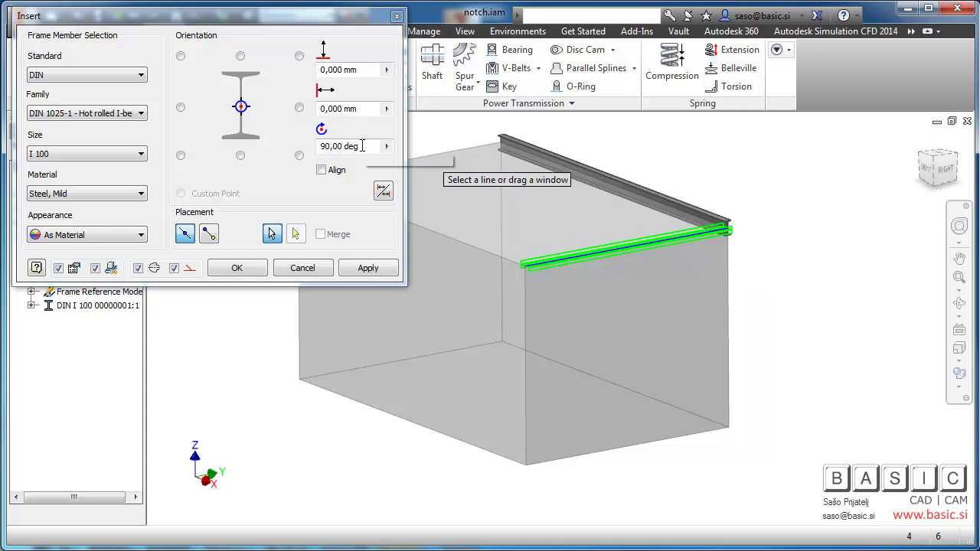
pyautogui.moveTo(362, 145); pyautogui.dragTo(282, 151)
pyautogui.write('0')
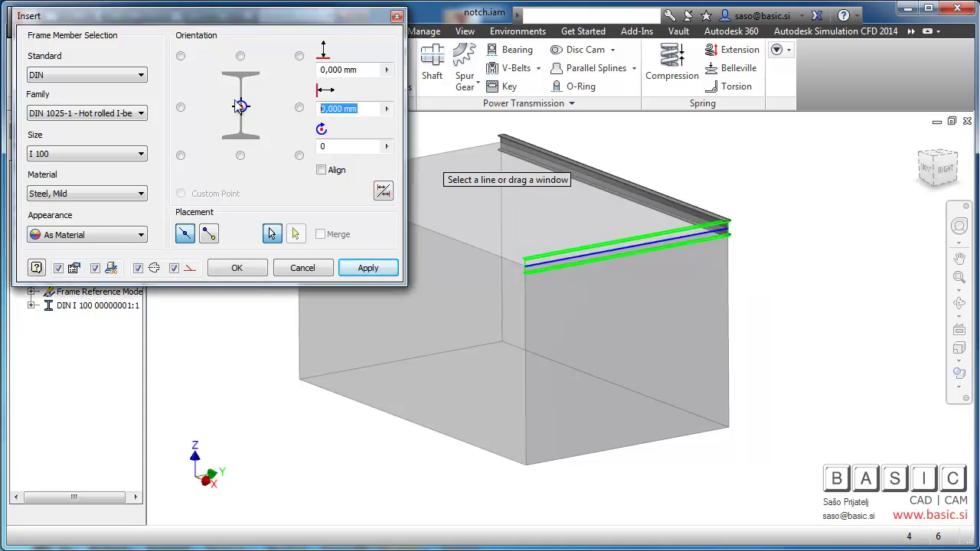
pyautogui.write('-200')
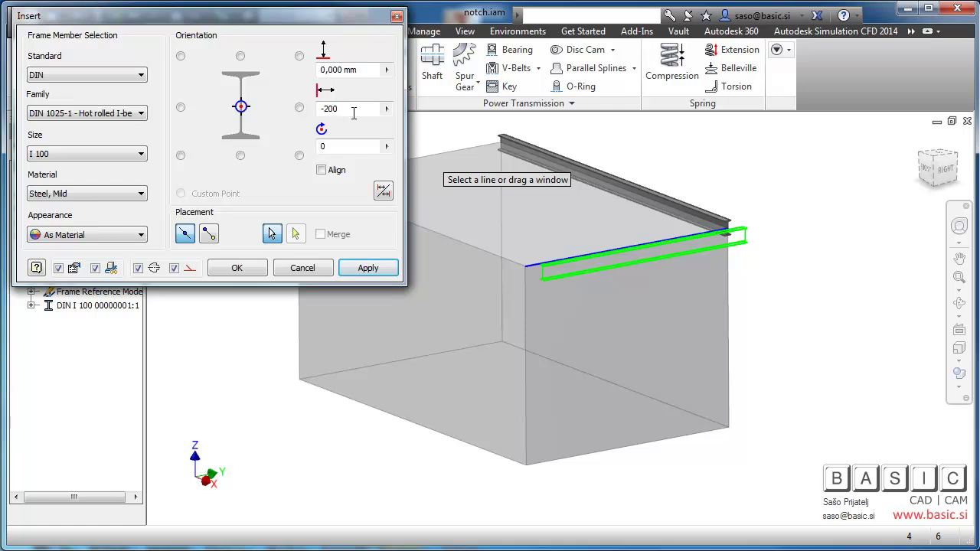
pyautogui.write('200')
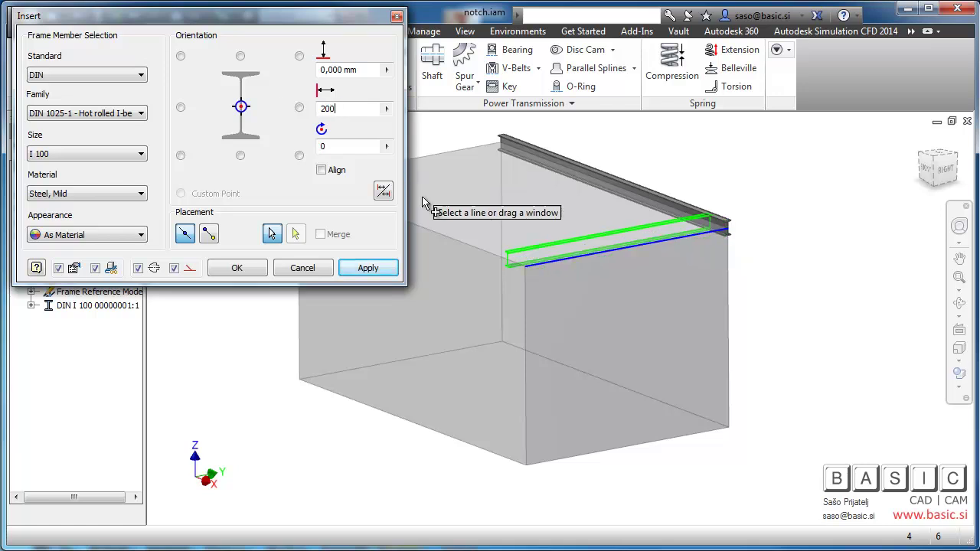
pyautogui.click(261, 268)
# Accept the second beam's file name, then notch the front beam against the back beam
pyautogui.click(406, 301)
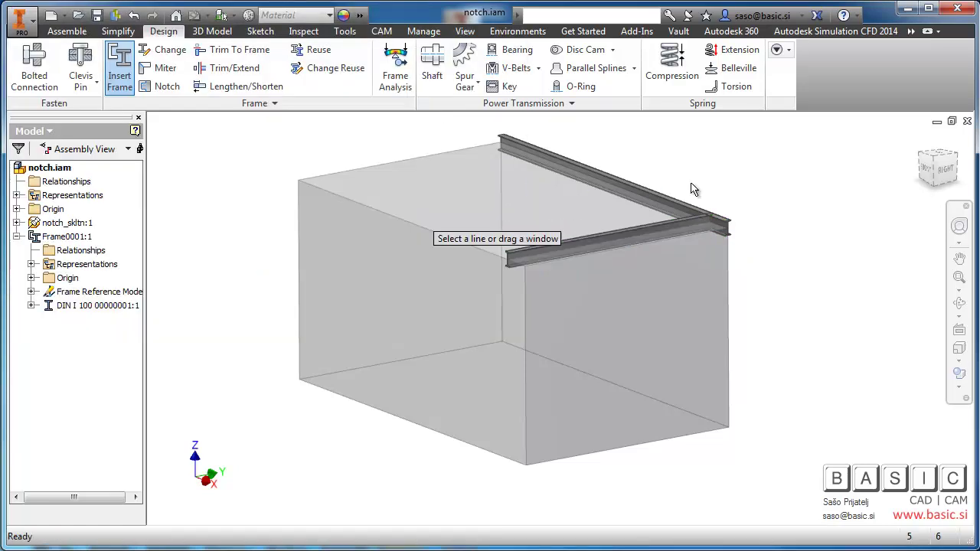
pyautogui.scroll(-3, 689, 200)
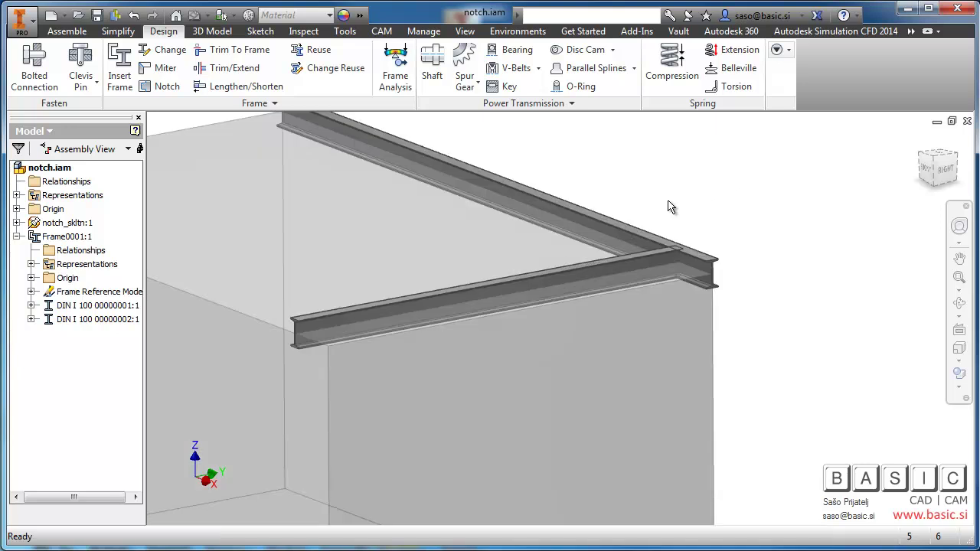
pyautogui.click(164, 85)
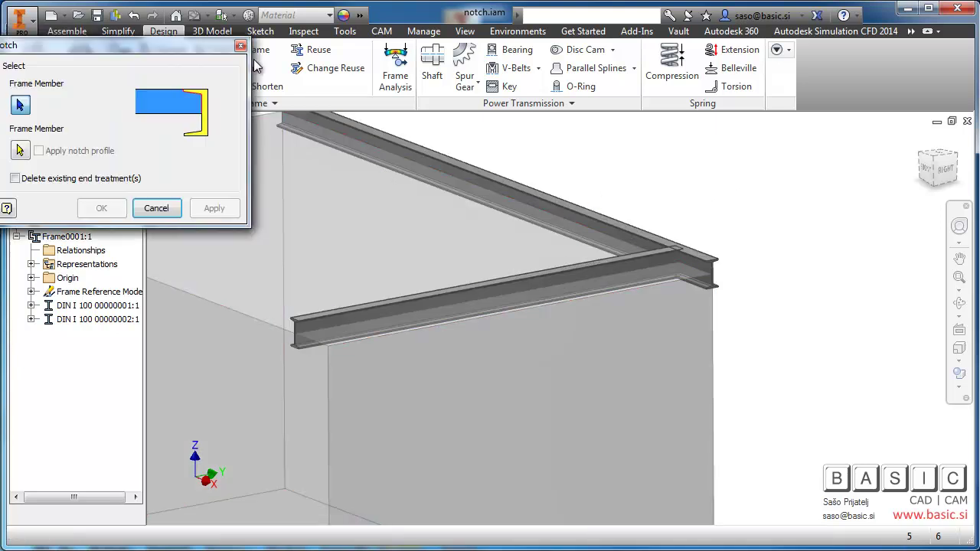
pyautogui.scroll(-3, 693, 199)
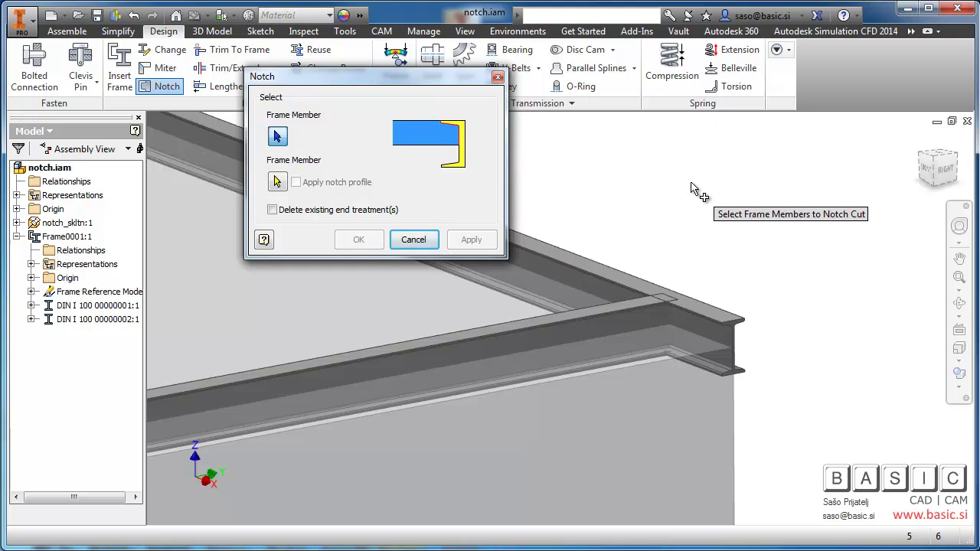
pyautogui.click(633, 328)
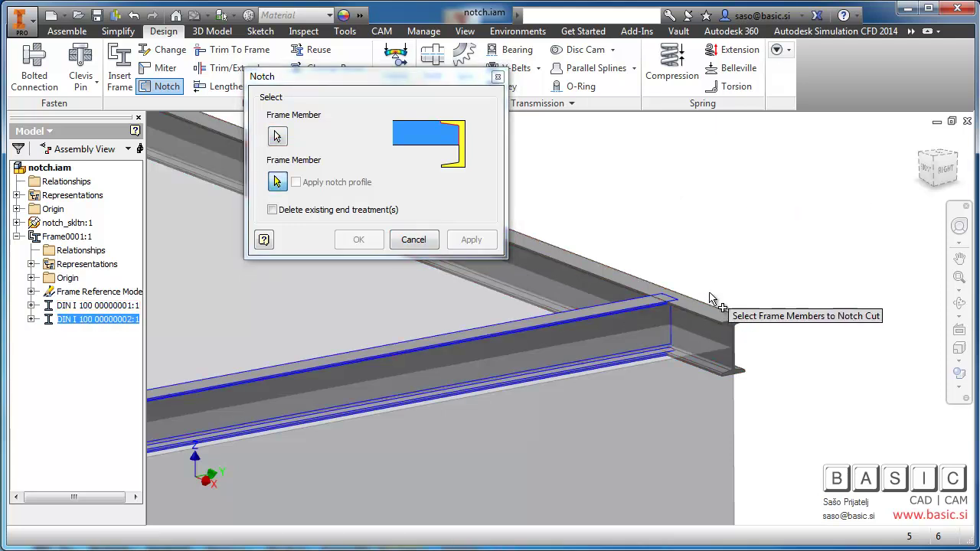
pyautogui.click(712, 321)
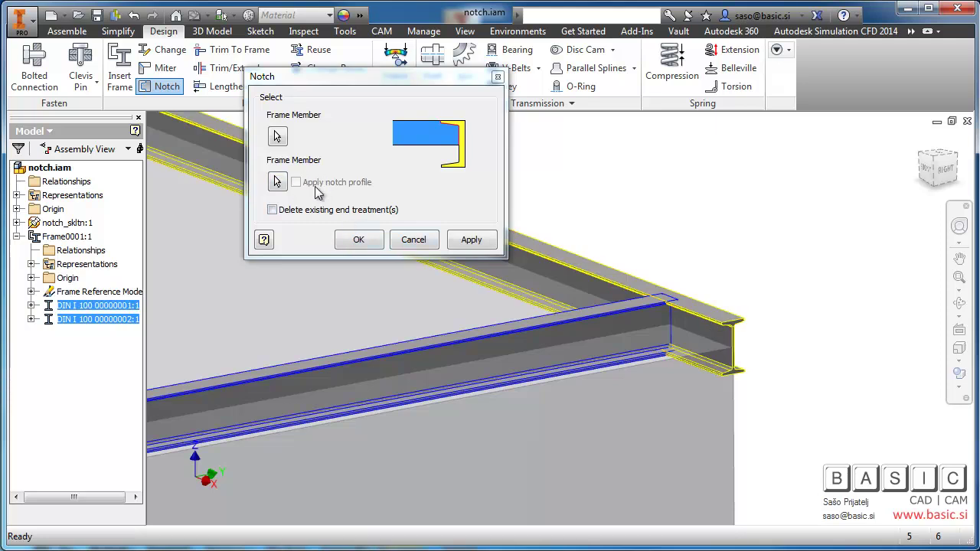
pyautogui.click(358, 240)
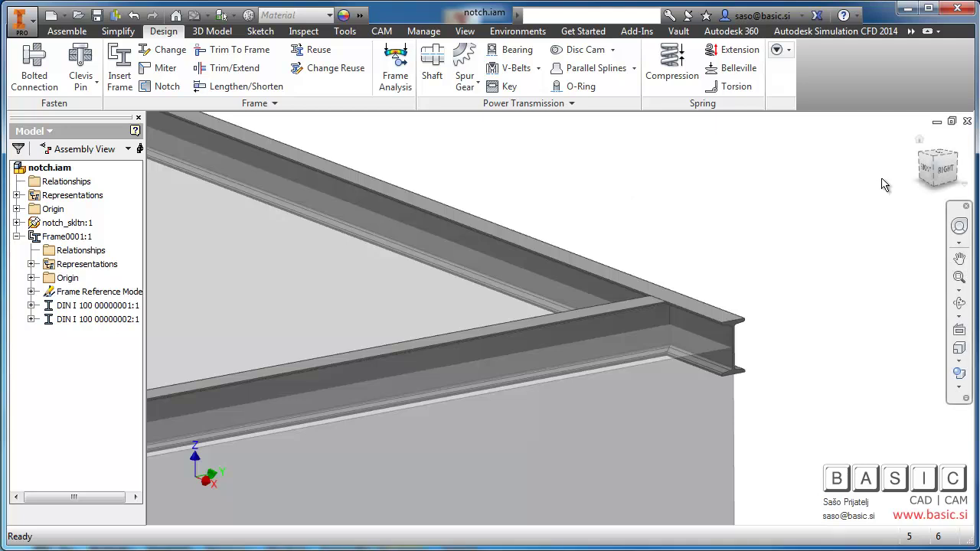
# Isolate the frame beams, inspect them in 3-D, then undo the isolation
pyautogui.click(944, 176)
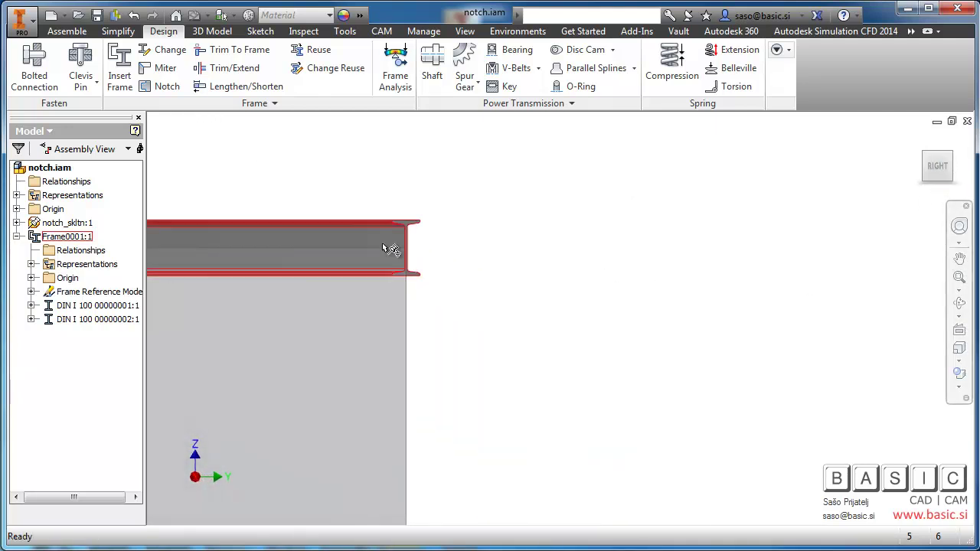
pyautogui.rightClick(359, 195)
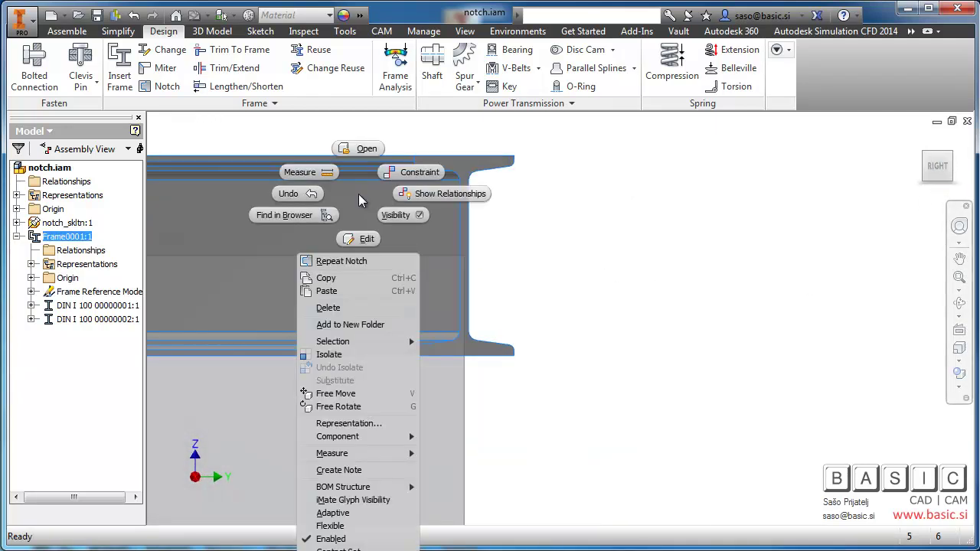
pyautogui.click(358, 355)
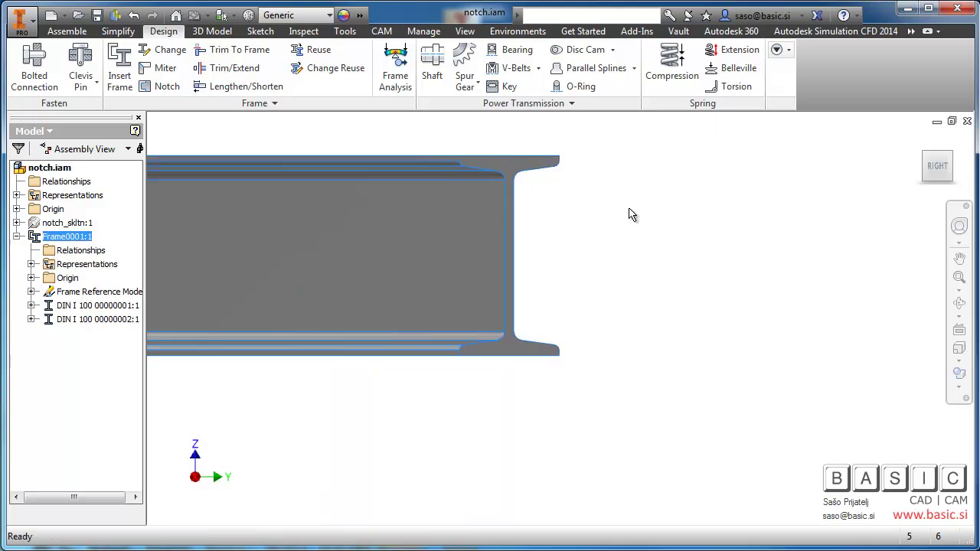
pyautogui.press('F6')
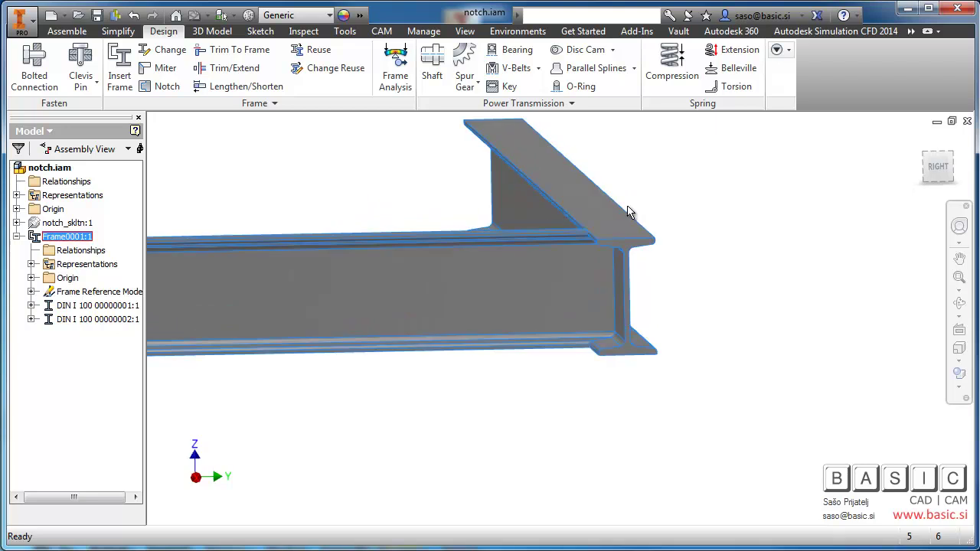
pyautogui.rightClick(454, 173)
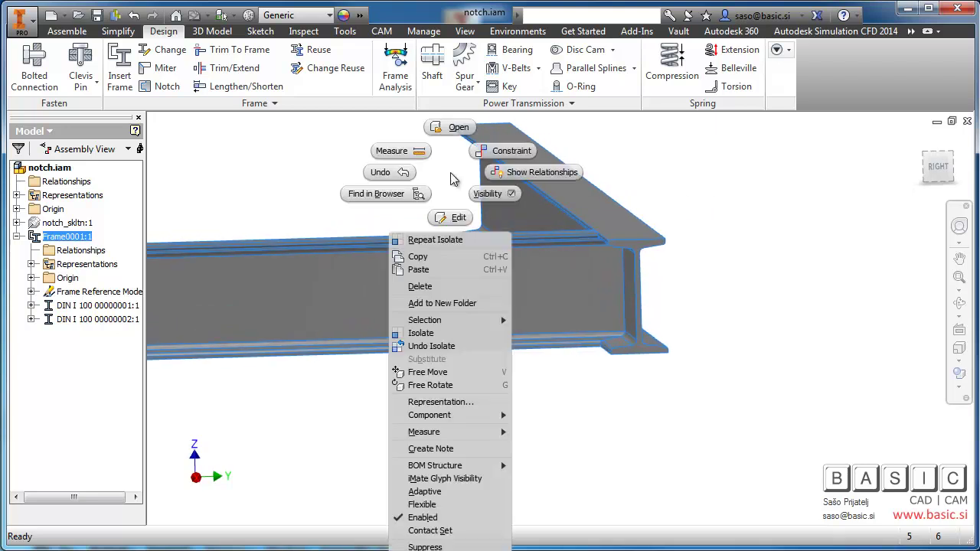
pyautogui.click(463, 344)
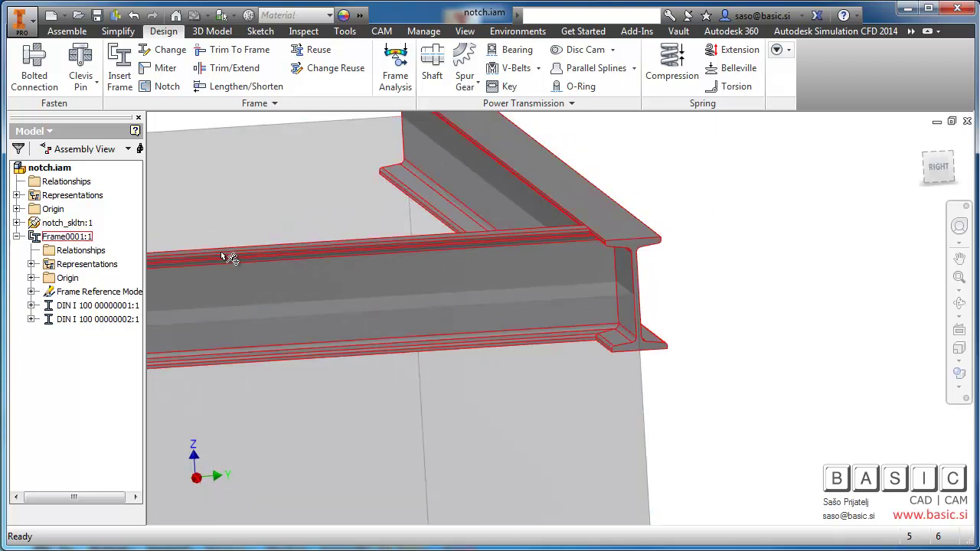
pyautogui.rightClick(84, 319)
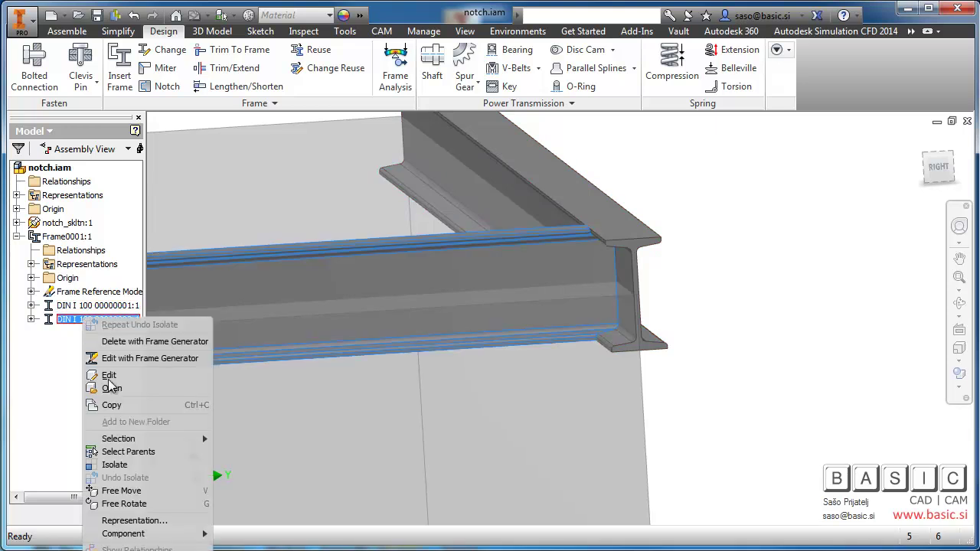
pyautogui.click(167, 464)
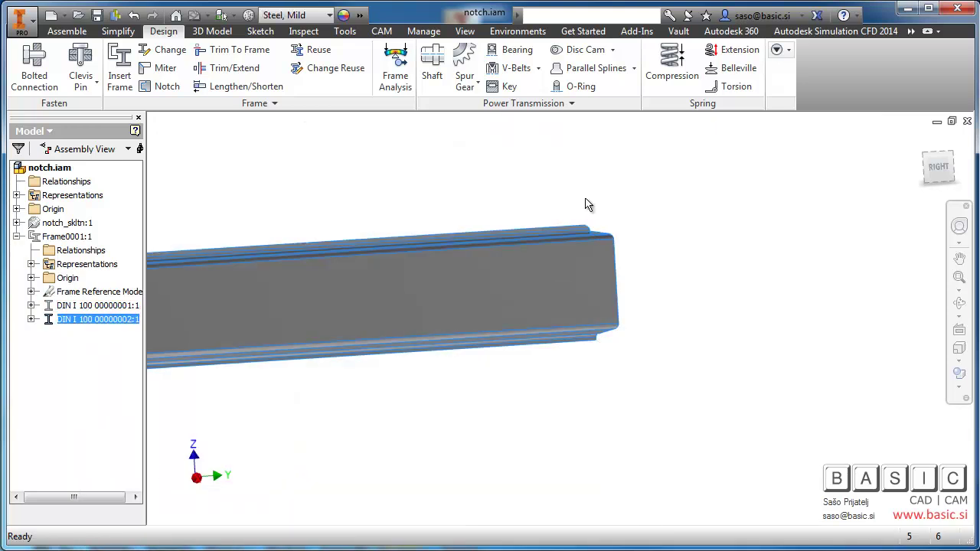
pyautogui.click(938, 166)
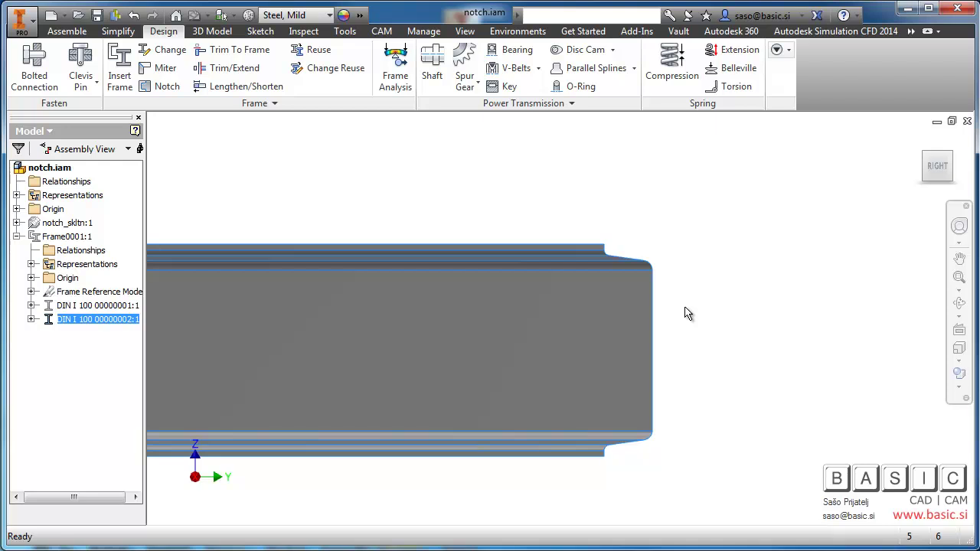
pyautogui.press('F6')
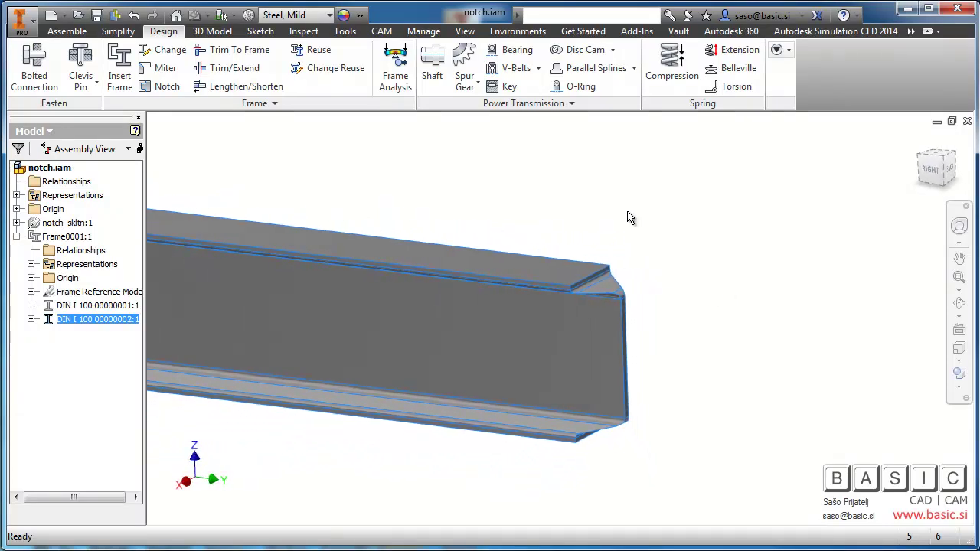
pyautogui.rightClick(631, 145)
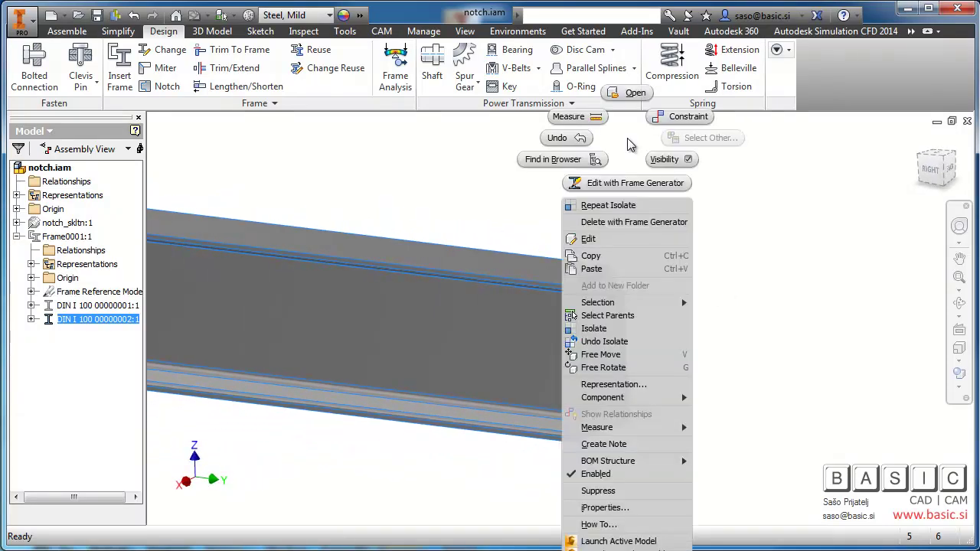
pyautogui.click(633, 342)
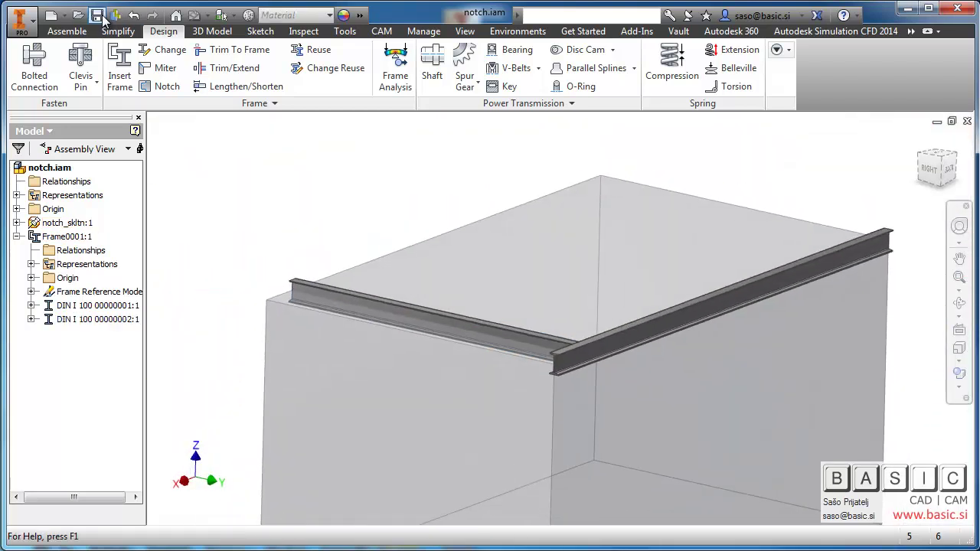
# Save notch.iam and close it, leaving no document open
pyautogui.click(96, 15)
pyautogui.click(568, 217)
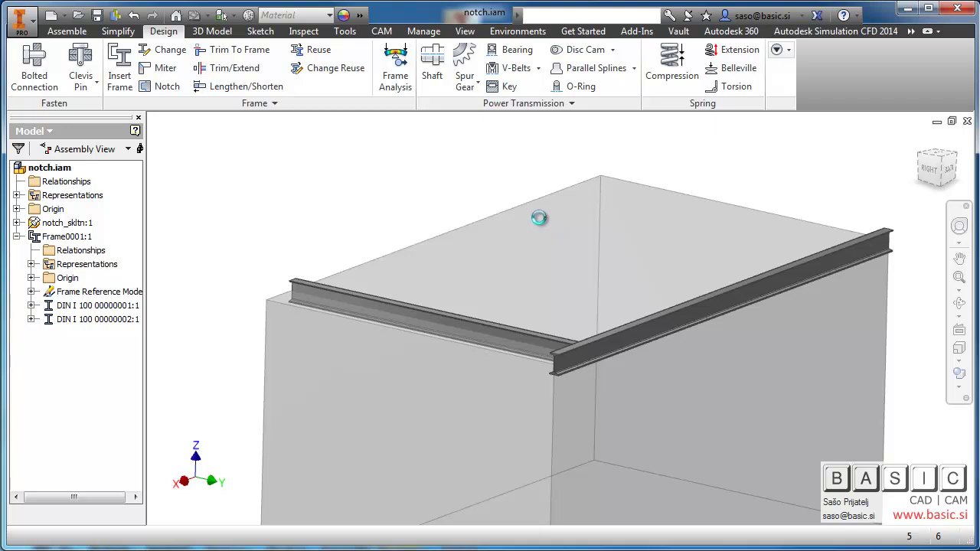
pyautogui.click(968, 121)
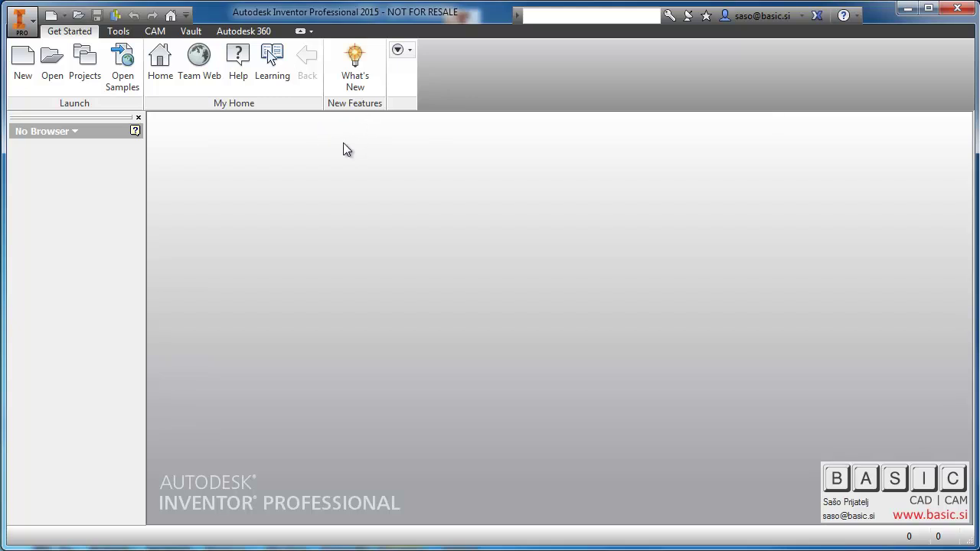
pyautogui.click(117, 31)
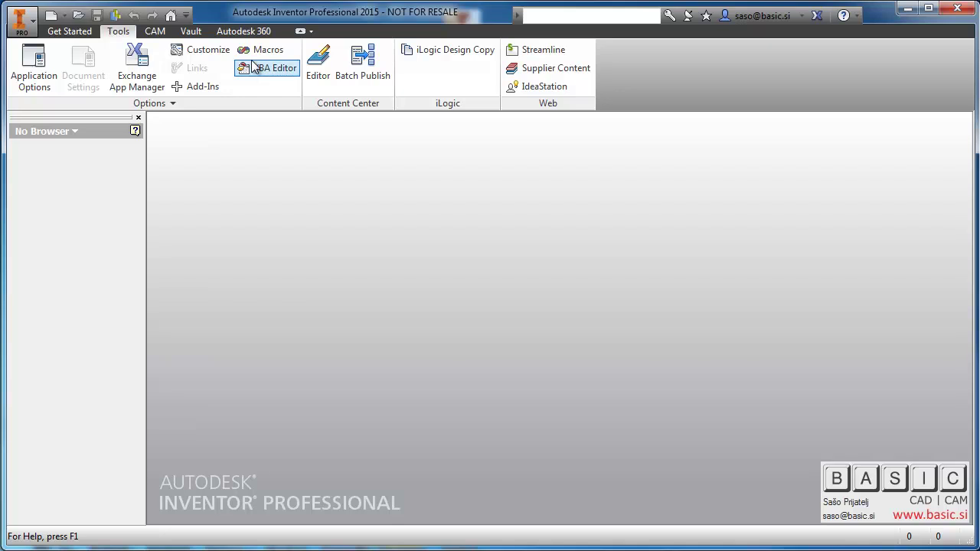
# In the Content Center Editor, start a Save Copy As of the Inventor DIN 1025-1 family
pyautogui.click(318, 62)
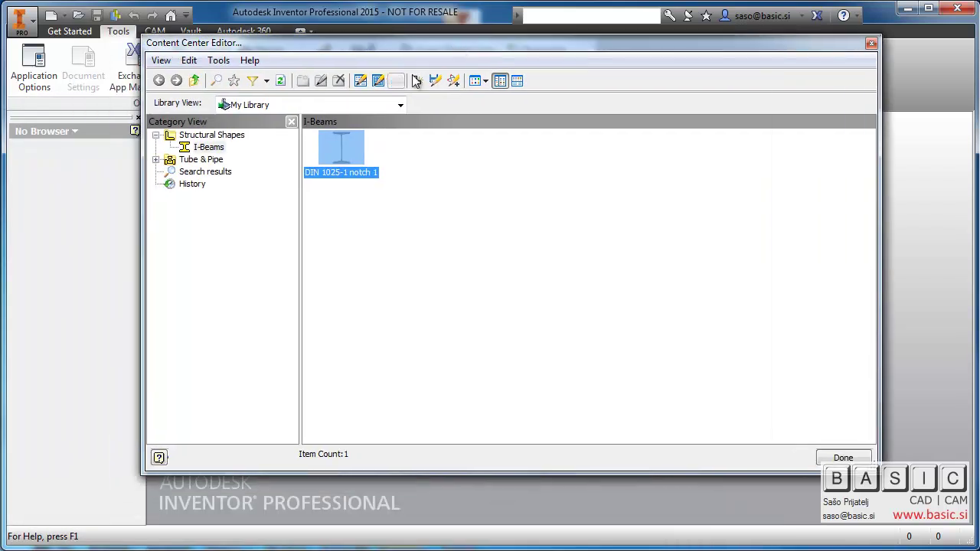
pyautogui.click(399, 104)
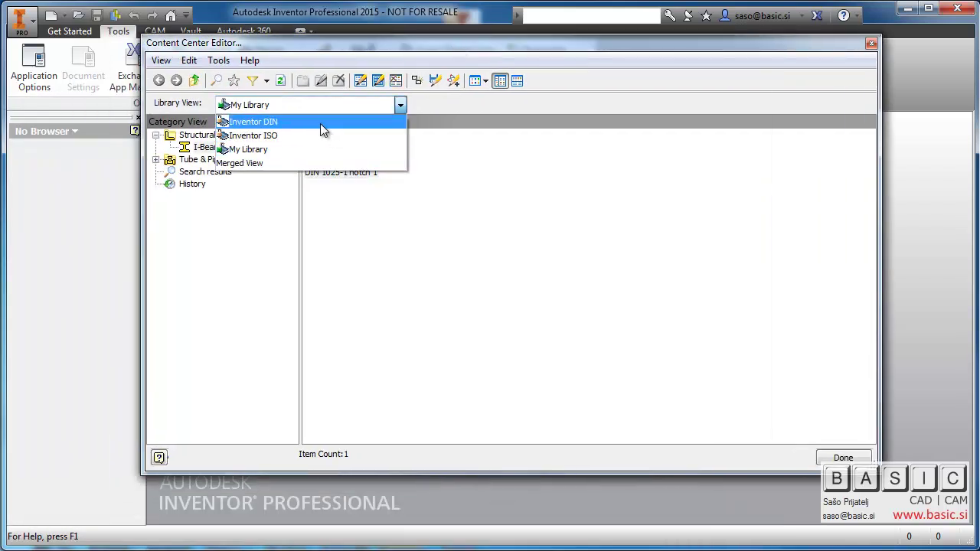
pyautogui.click(320, 123)
pyautogui.click(345, 161)
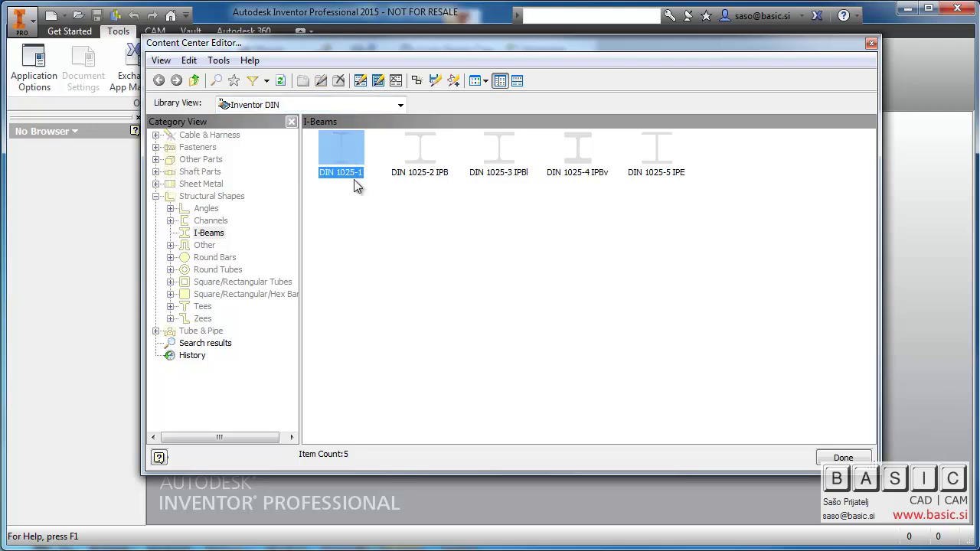
pyautogui.rightClick(353, 154)
pyautogui.click(411, 224)
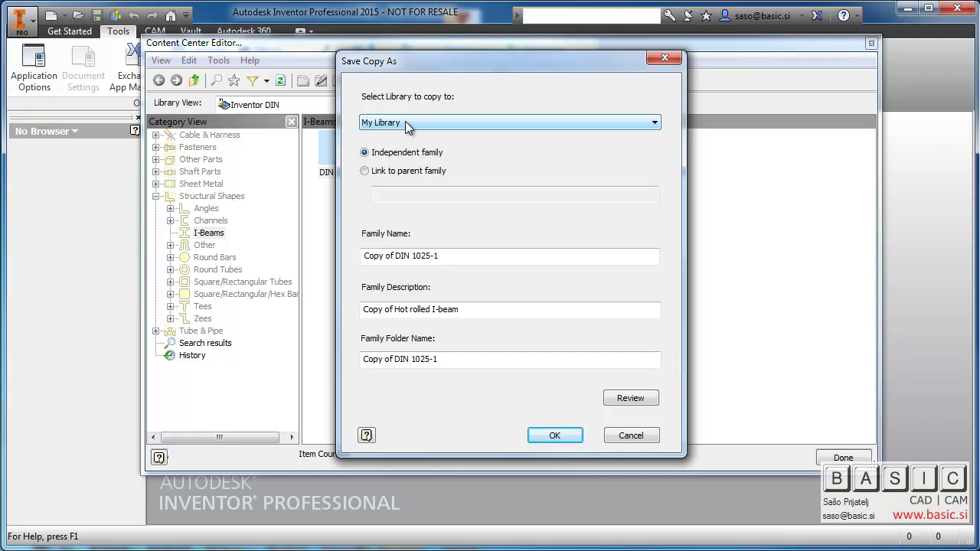
# Remove the 'Copy of' prefix from name and description, creating the DIN 1025-1 NOTCH family
pyautogui.click(405, 121)
pyautogui.click(405, 121)
pyautogui.moveTo(396, 257); pyautogui.dragTo(363, 257)
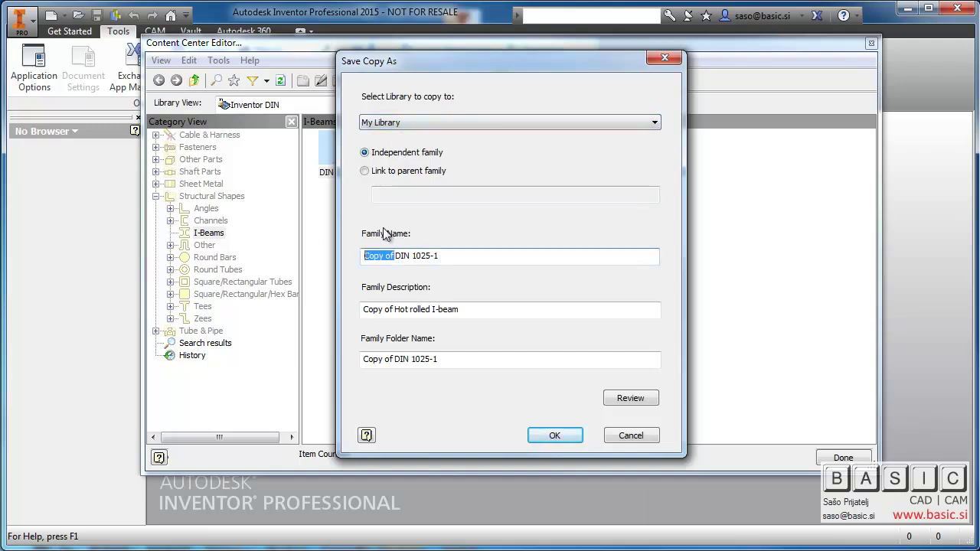
pyautogui.press('Delete')
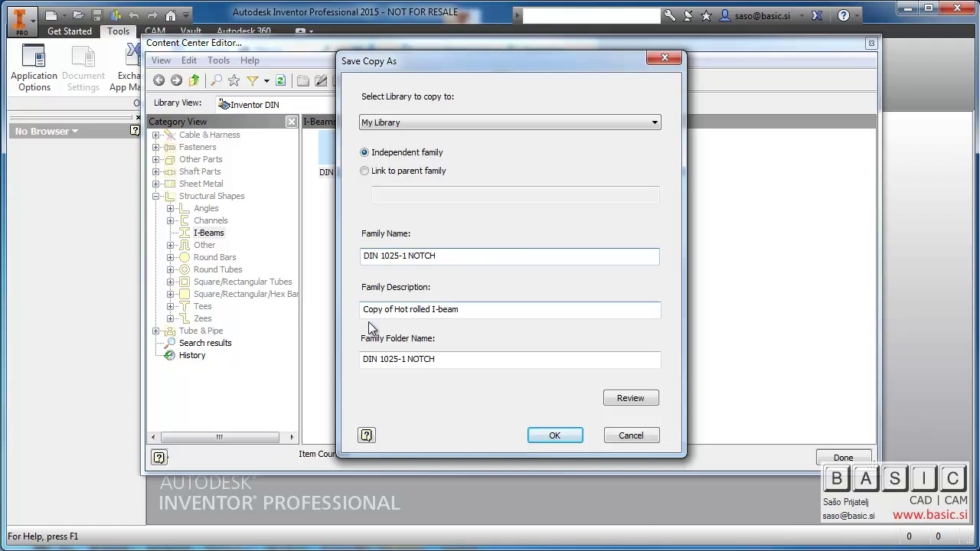
pyautogui.moveTo(396, 308); pyautogui.dragTo(363, 309)
pyautogui.press('Delete')
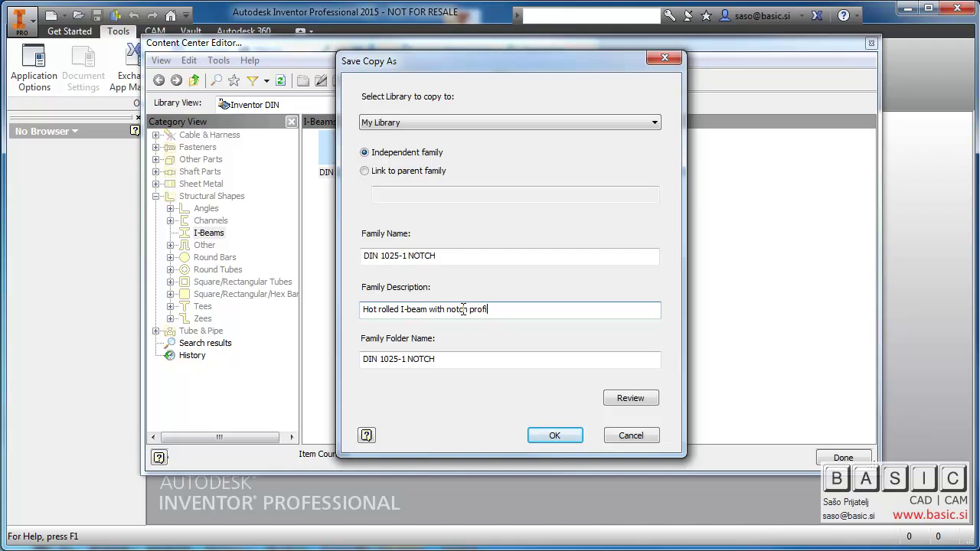
pyautogui.click(555, 436)
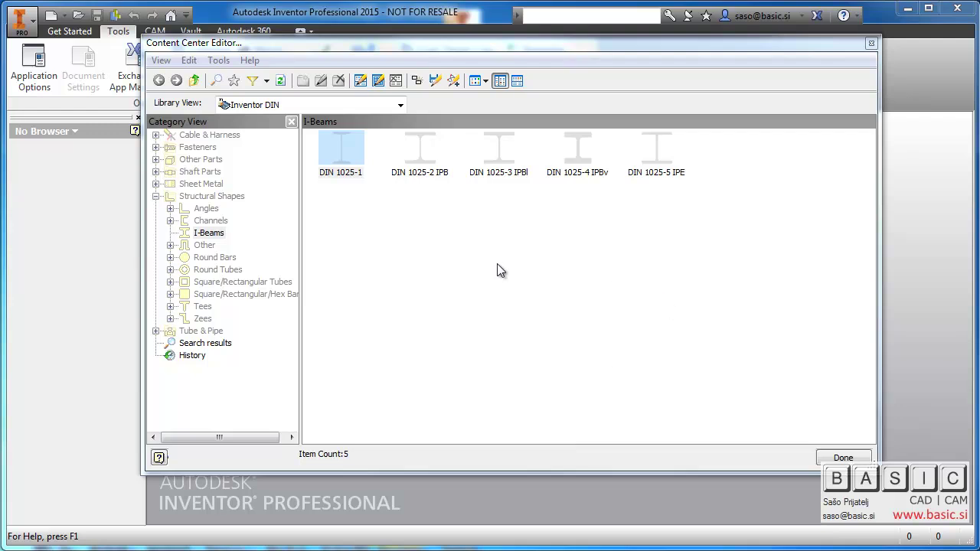
# Check the new DIN 1025-1 NOTCH family in My Library and close the editor
pyautogui.click(399, 105)
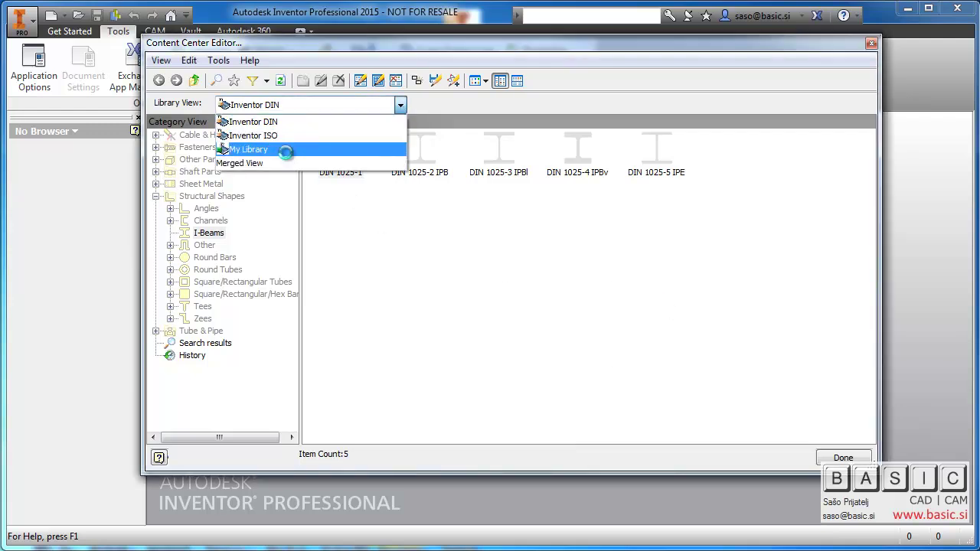
pyautogui.click(285, 147)
pyautogui.click(349, 170)
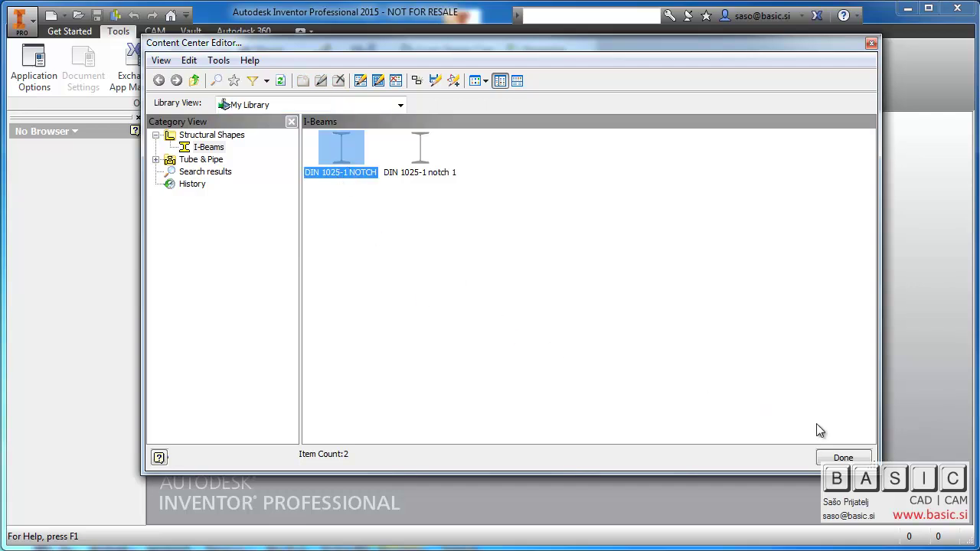
pyautogui.click(842, 458)
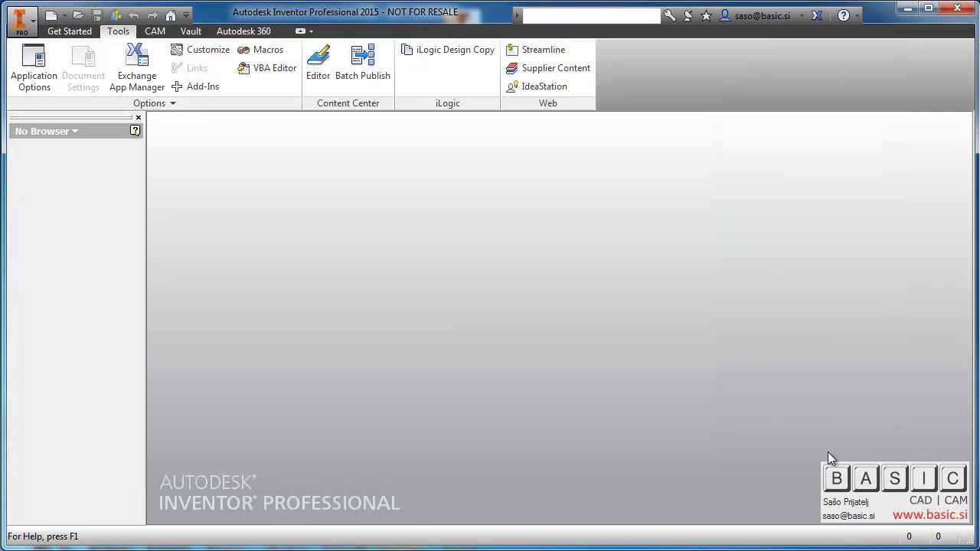
# Create an I 80 part from DIN 1025-1 NOTCH, replacing Copy of DIN 1025 - I 80-1.ipt
pyautogui.click(36, 27)
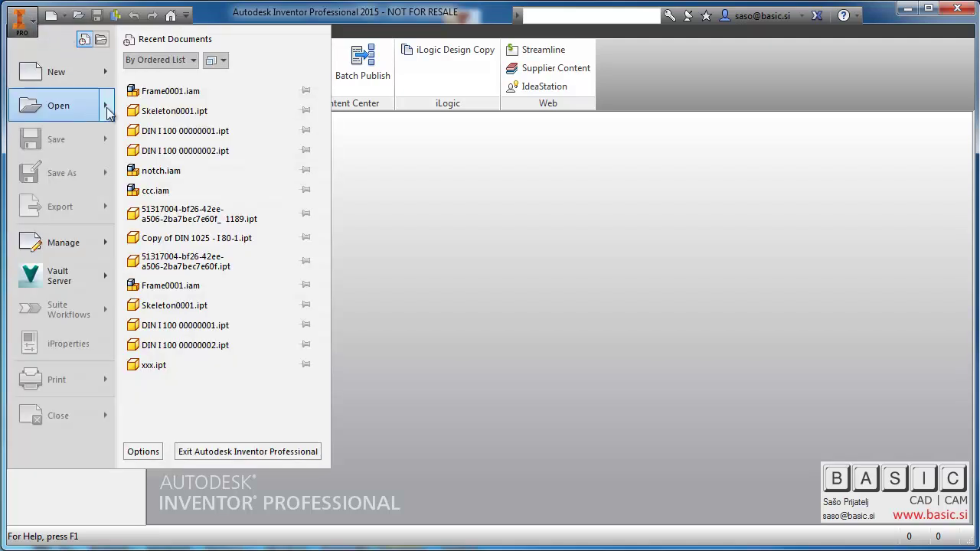
pyautogui.moveTo(106, 107)
pyautogui.click(206, 171)
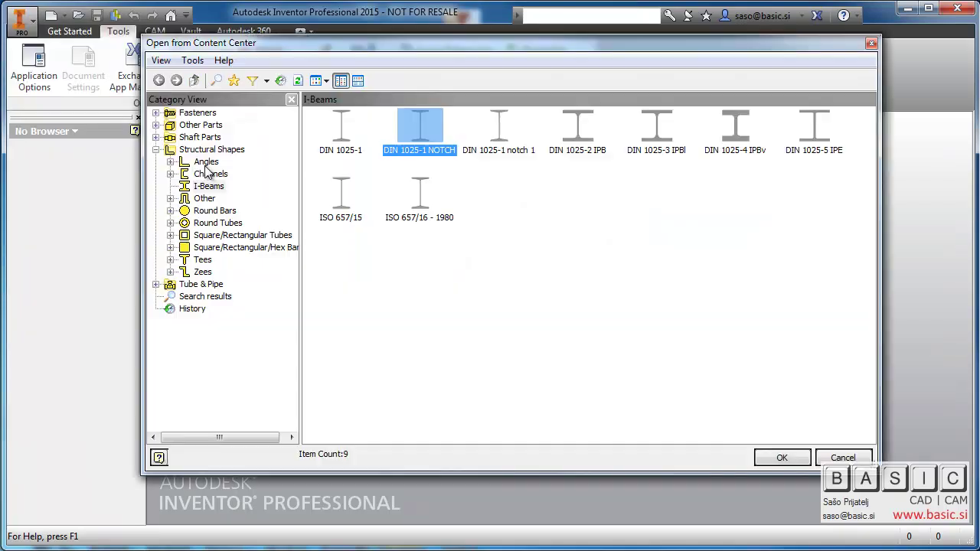
pyautogui.click(780, 458)
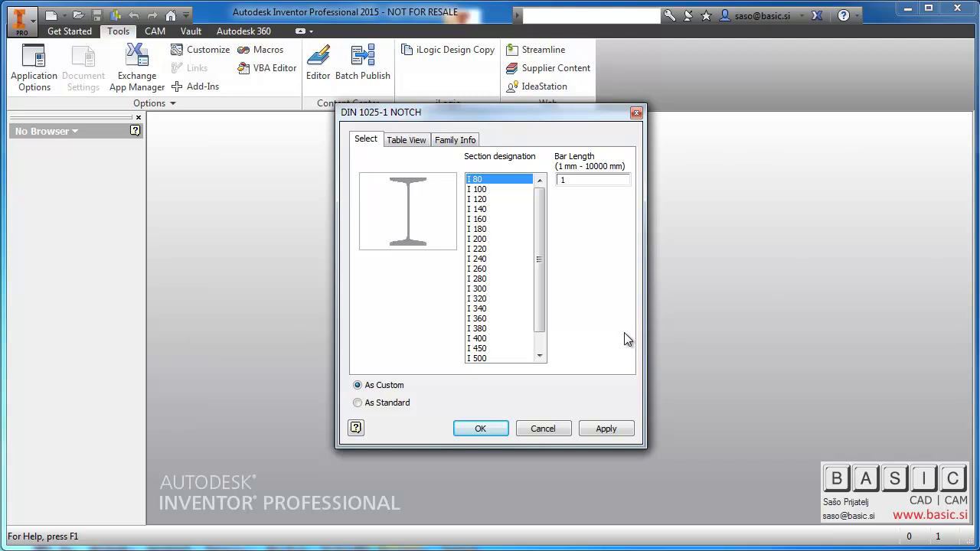
pyautogui.click(483, 429)
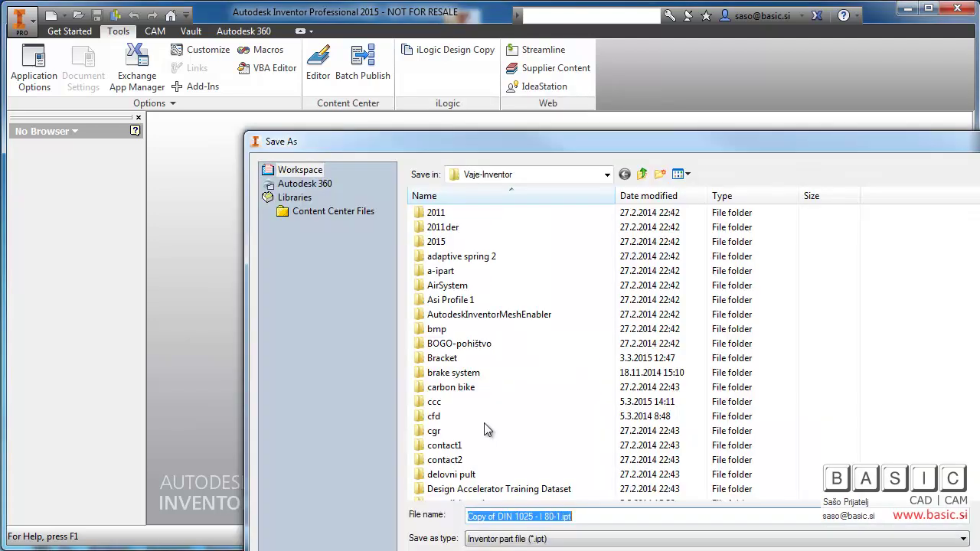
pyautogui.moveTo(603, 145); pyautogui.dragTo(399, 26)
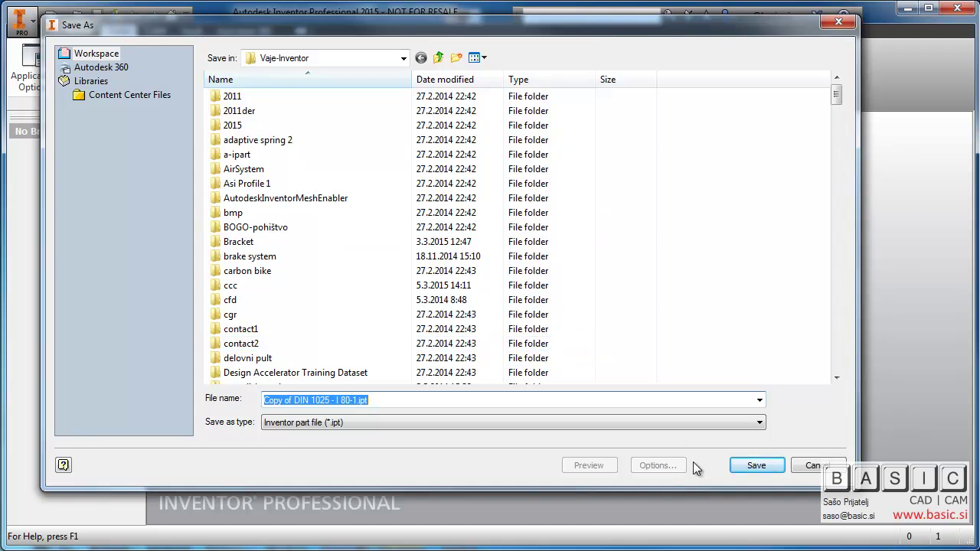
pyautogui.click(747, 467)
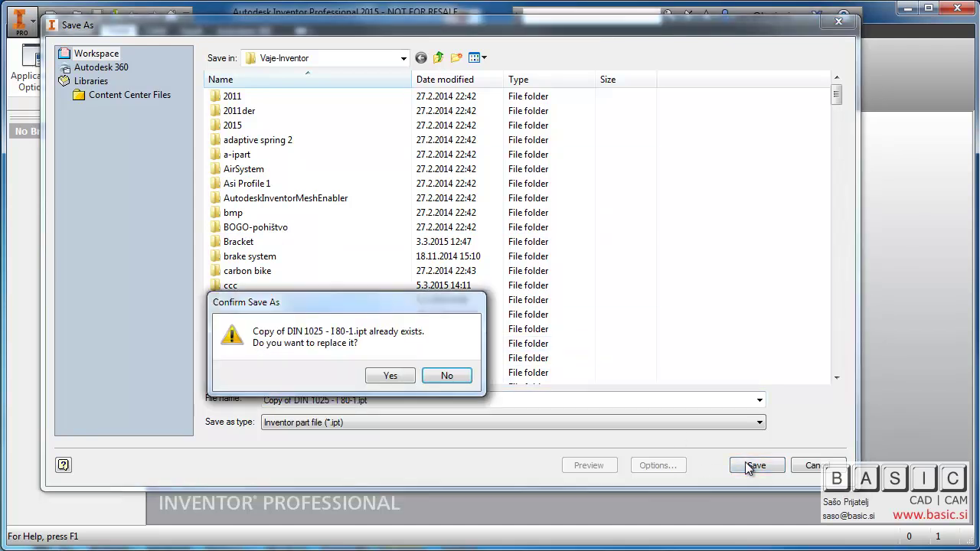
pyautogui.click(391, 375)
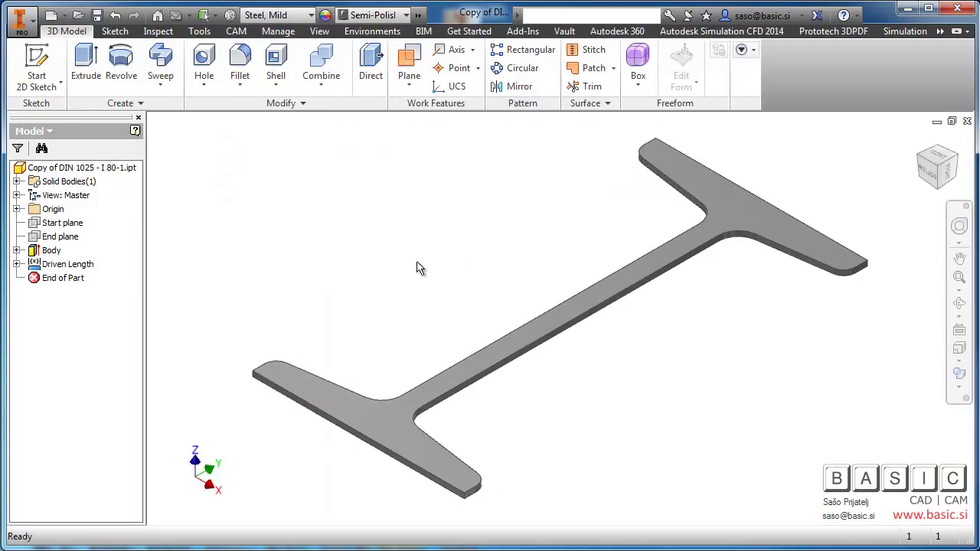
# View the I 80 beam from the FRONT and edit its Sketch2 profile
pyautogui.keyDown('shift'); pyautogui.moveTo(415, 267); pyautogui.dragTo(891, 126, button='middle'); pyautogui.keyUp('shift')
pyautogui.click(933, 162)
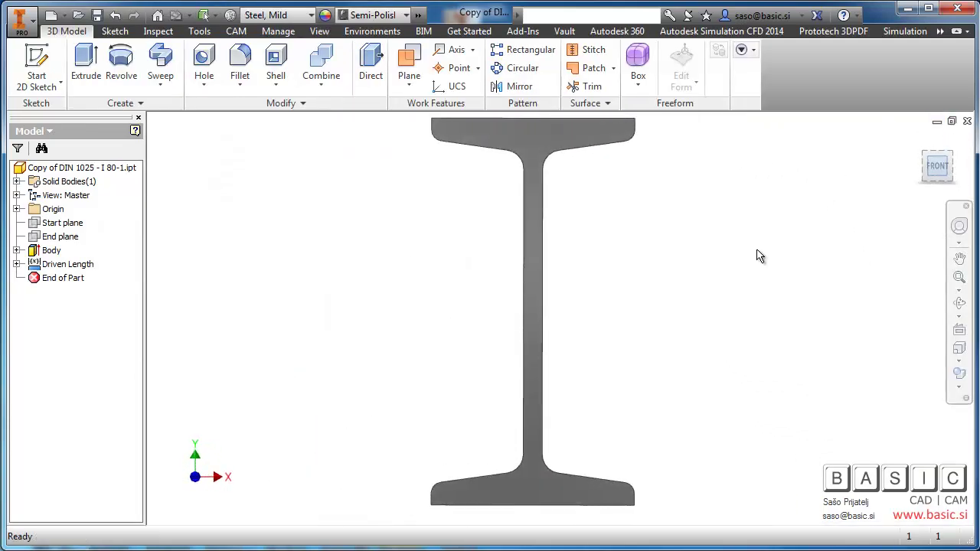
pyautogui.moveTo(759, 256); pyautogui.dragTo(720, 260, button='middle')
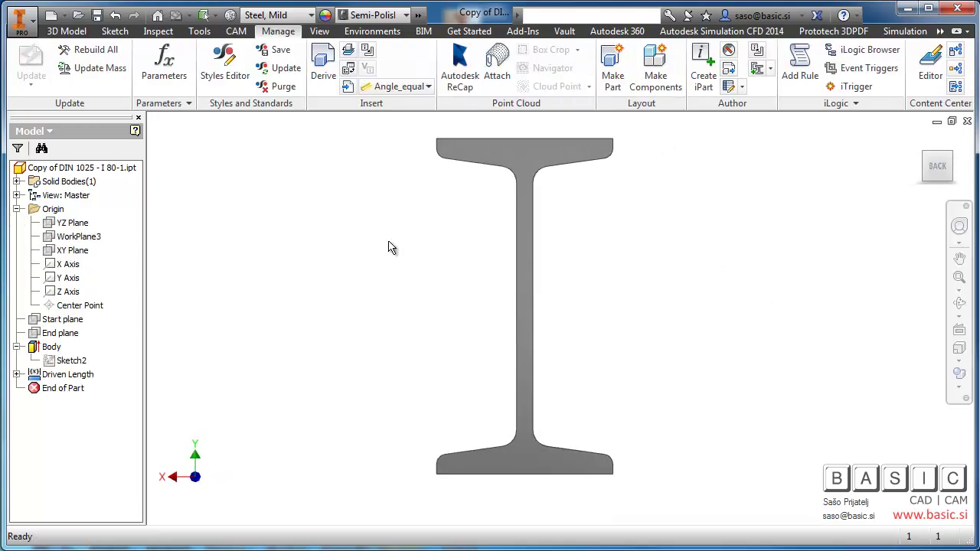
pyautogui.rightClick(84, 360)
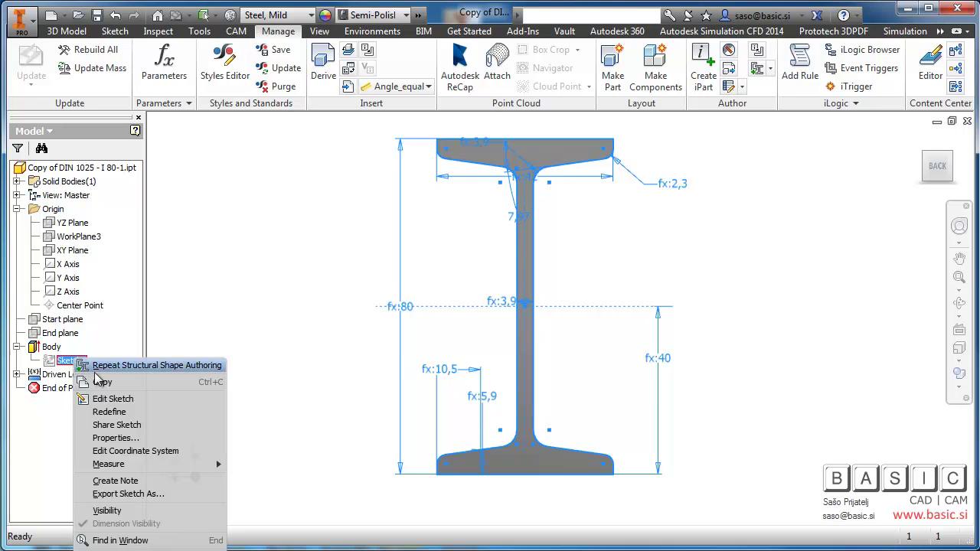
pyautogui.click(113, 399)
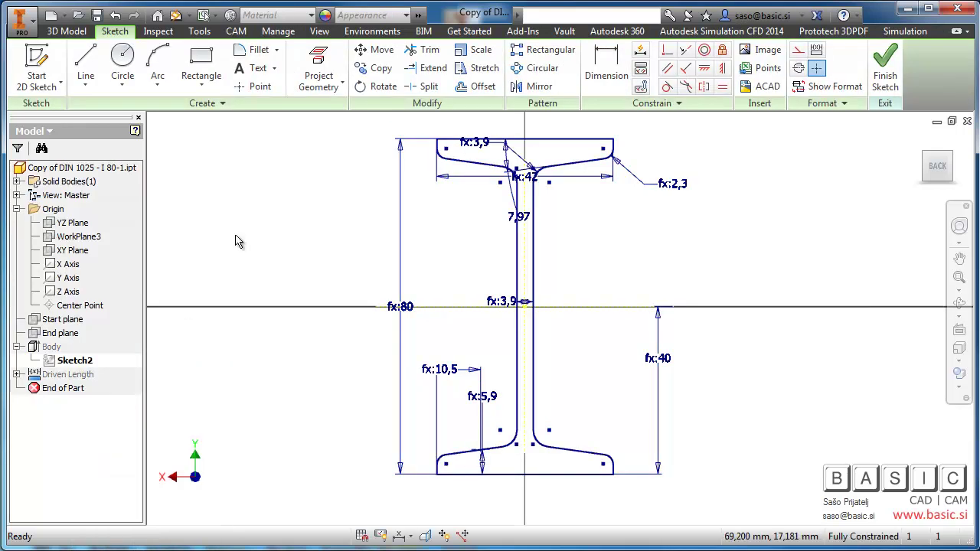
# Draw lines closing the top-left flange region and both bottom flange regions at the web
pyautogui.click(86, 63)
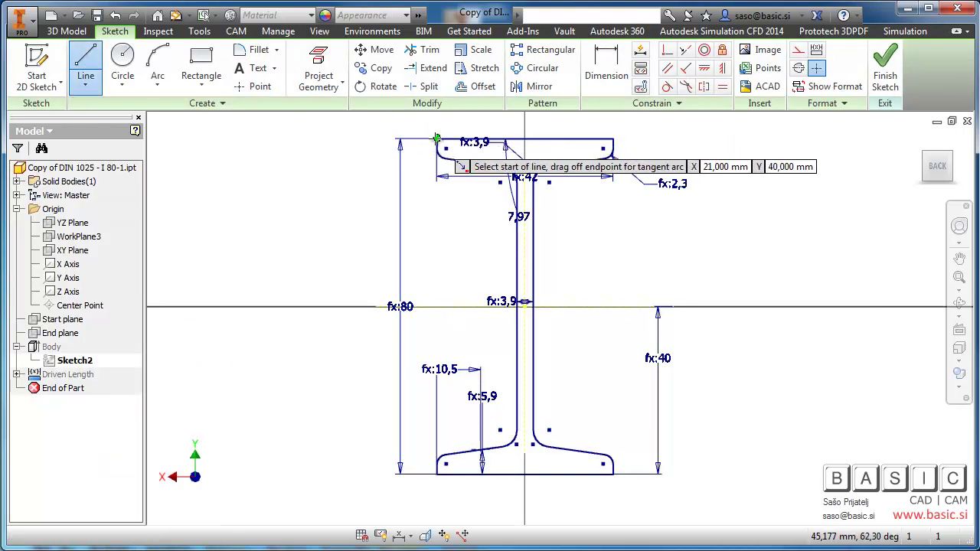
pyautogui.click(437, 144)
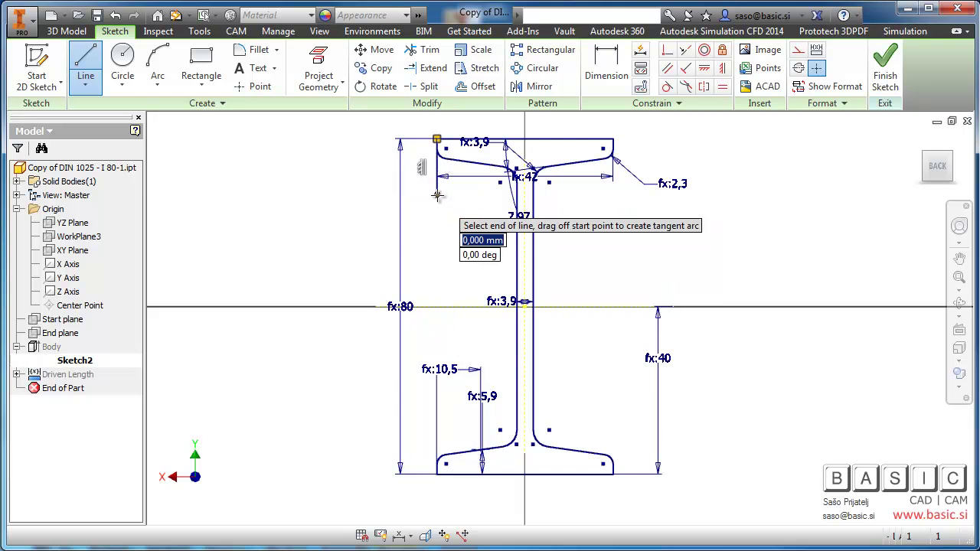
pyautogui.doubleClick(517, 195)
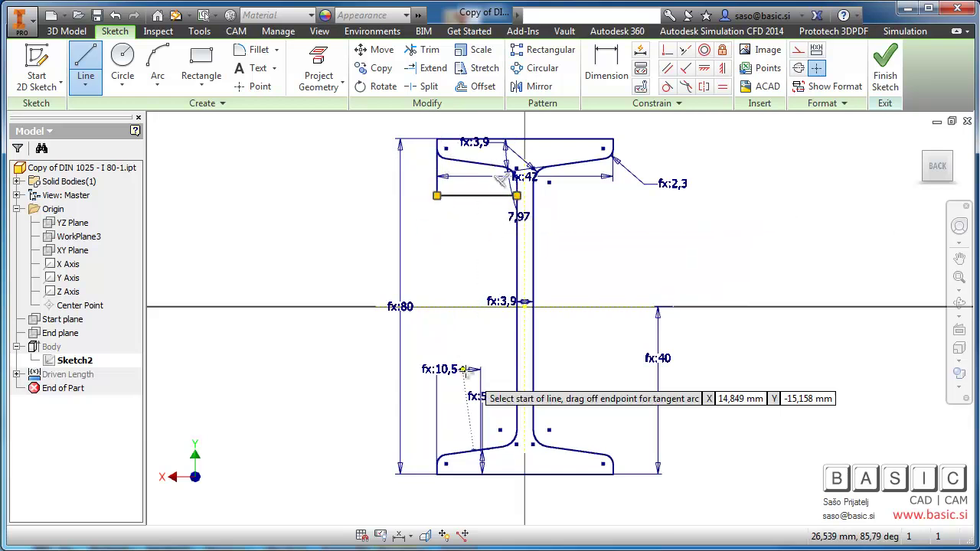
pyautogui.click(436, 474)
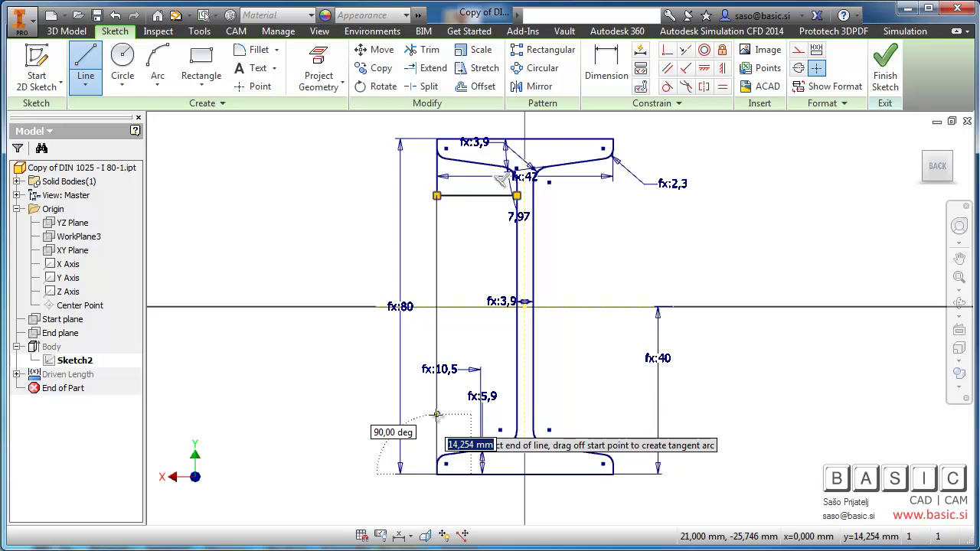
pyautogui.click(517, 415)
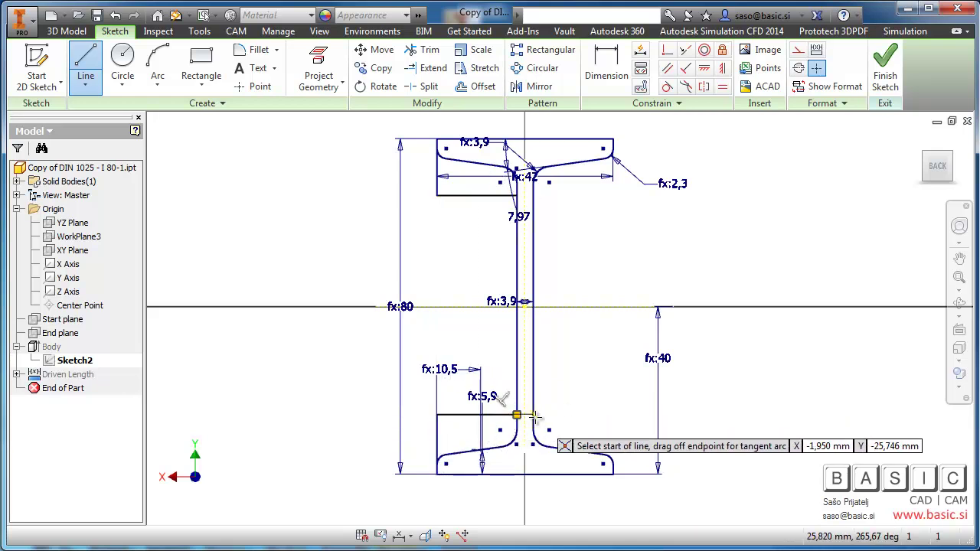
pyautogui.moveTo(569, 409); pyautogui.dragTo(613, 415)
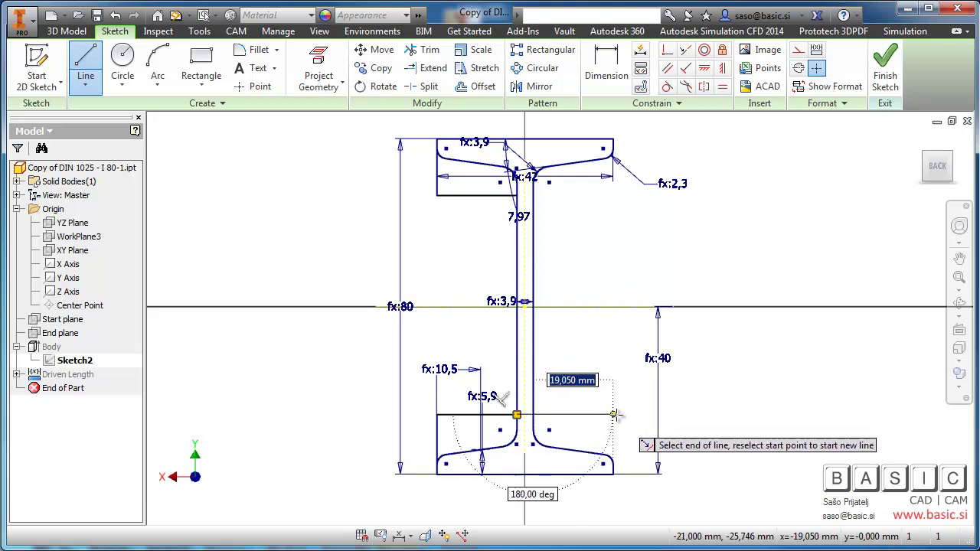
pyautogui.click(612, 415)
pyautogui.click(614, 475)
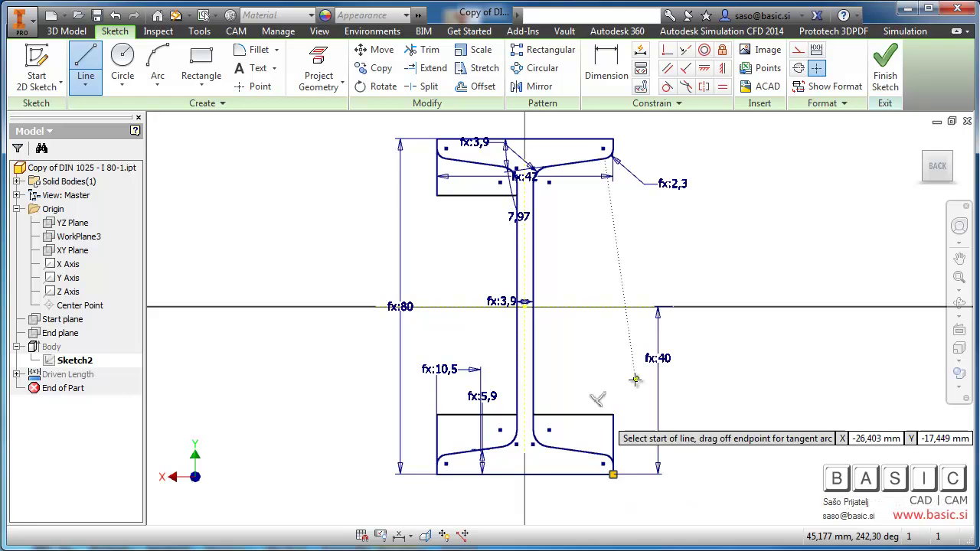
# Close the top-right flange region with a line and end the Line tool
pyautogui.click(533, 195)
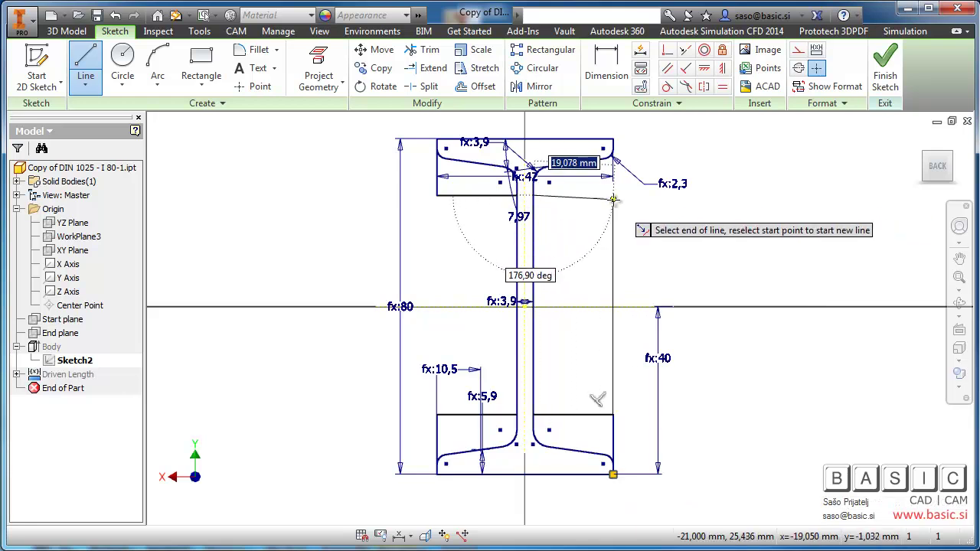
pyautogui.click(613, 195)
pyautogui.click(613, 138)
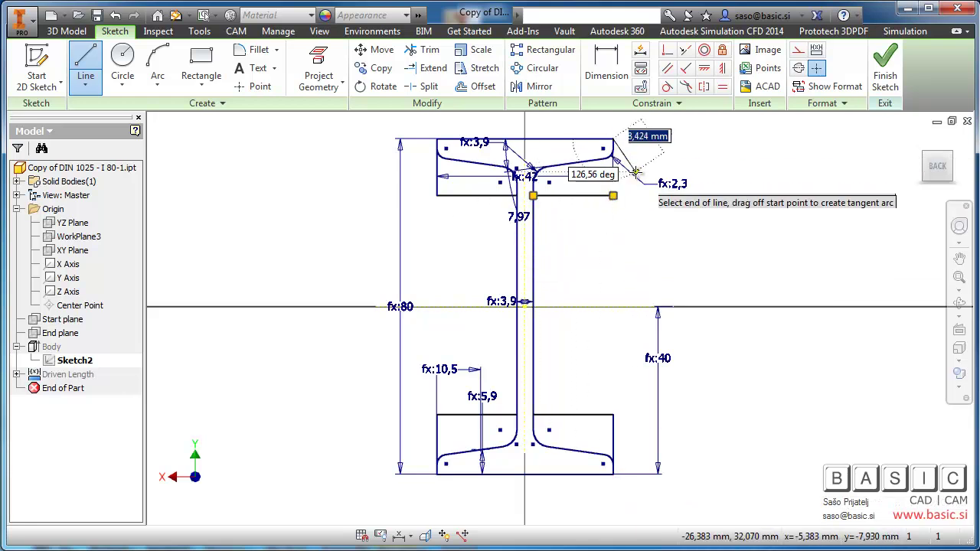
pyautogui.rightClick(628, 234)
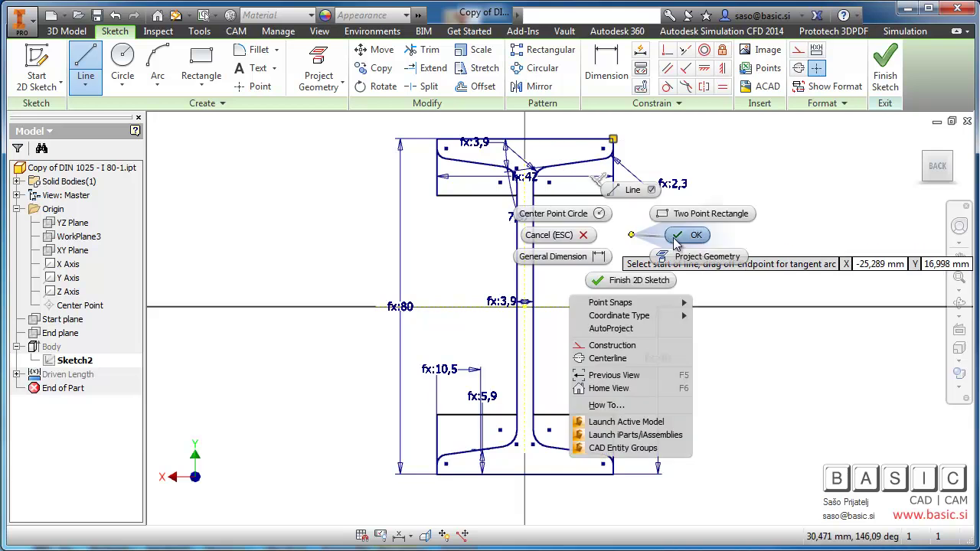
pyautogui.click(684, 235)
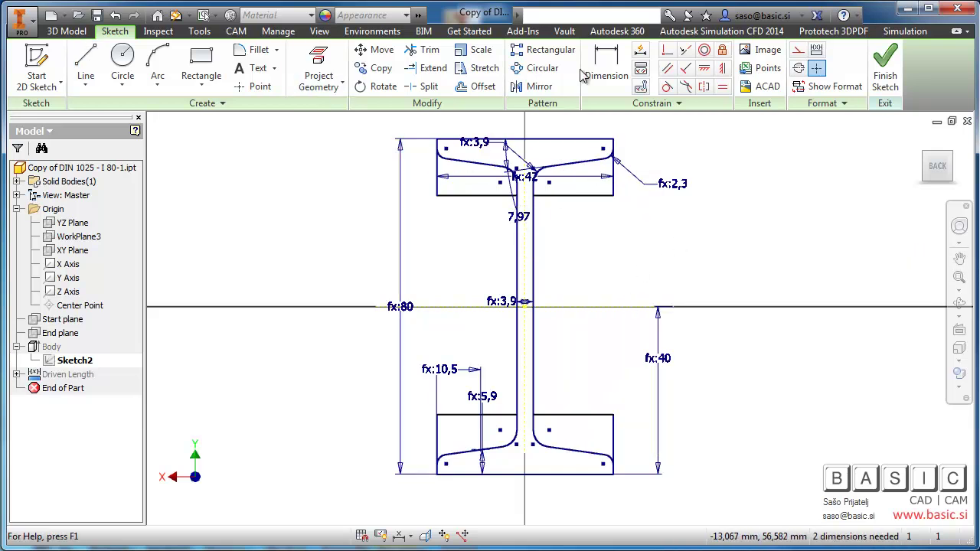
# Dimension the top and bottom flange regions as d3/6 (13,333) and finish Sketch2
pyautogui.press('d')
pyautogui.click(438, 173)
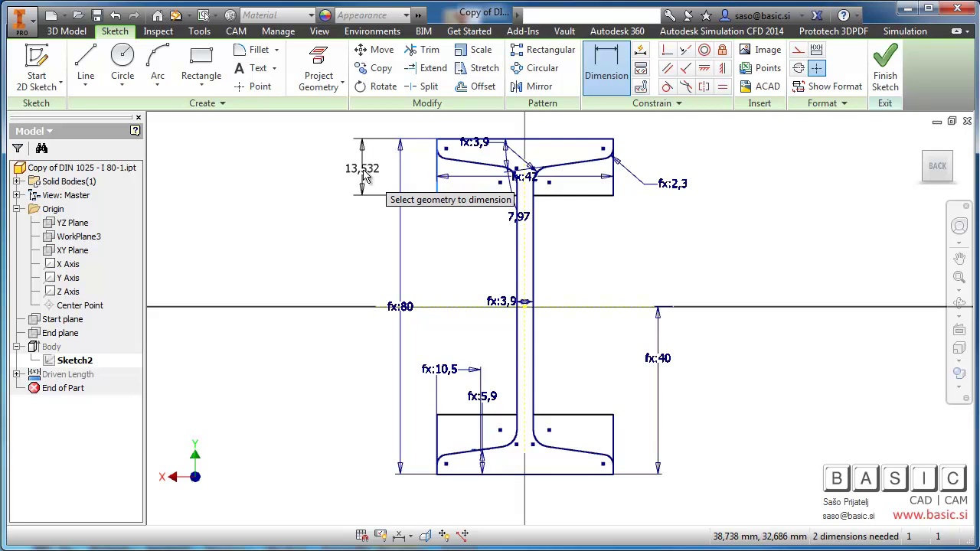
pyautogui.click(360, 170)
pyautogui.click(406, 314)
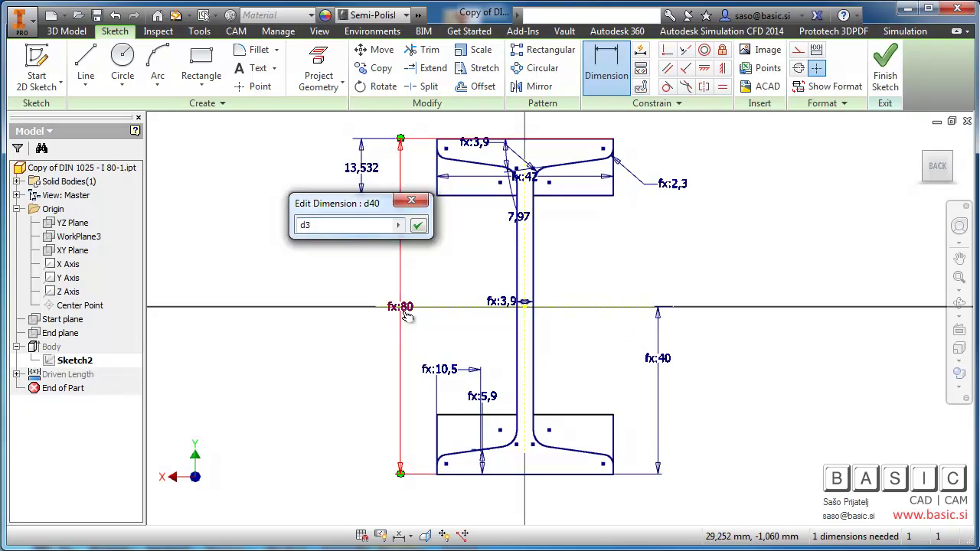
pyautogui.write('/6')
pyautogui.press('Return')
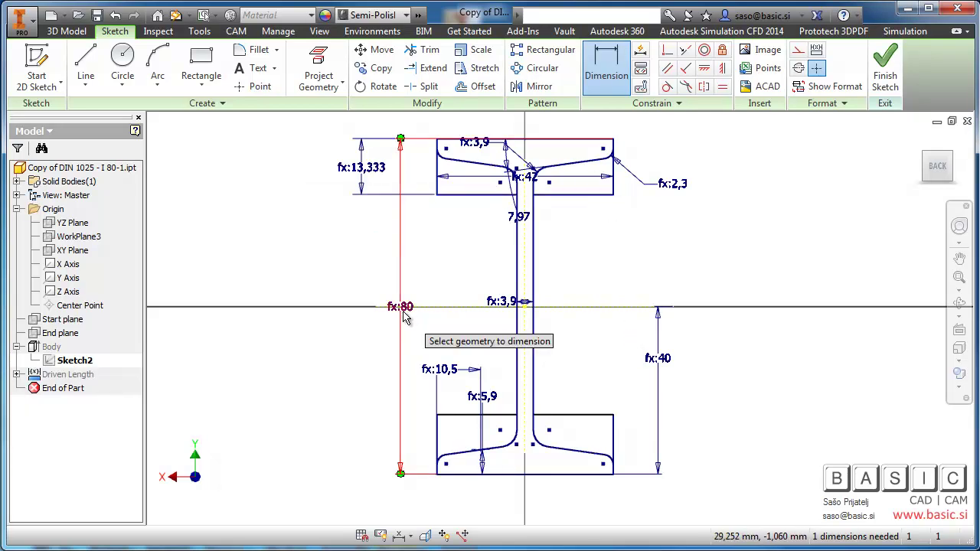
pyautogui.click(437, 448)
pyautogui.click(356, 442)
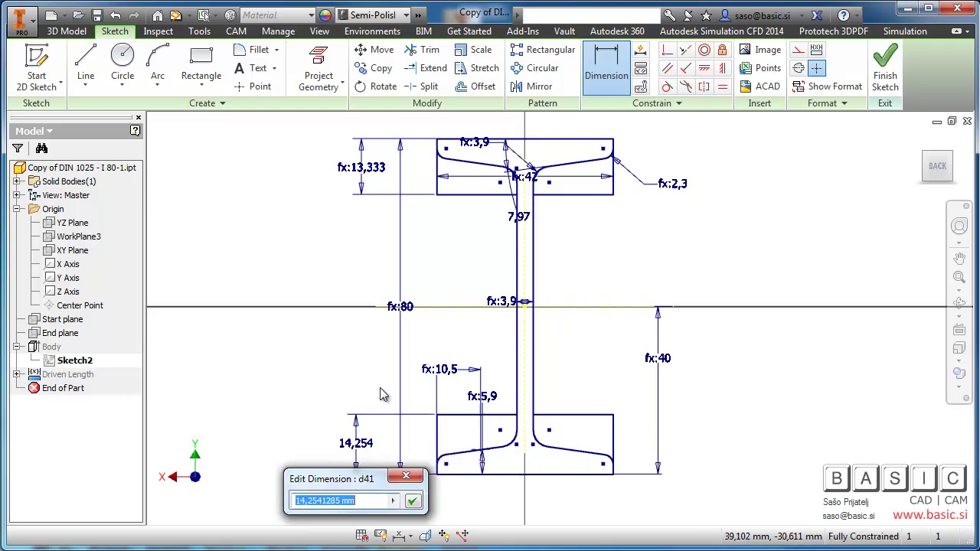
pyautogui.click(406, 331)
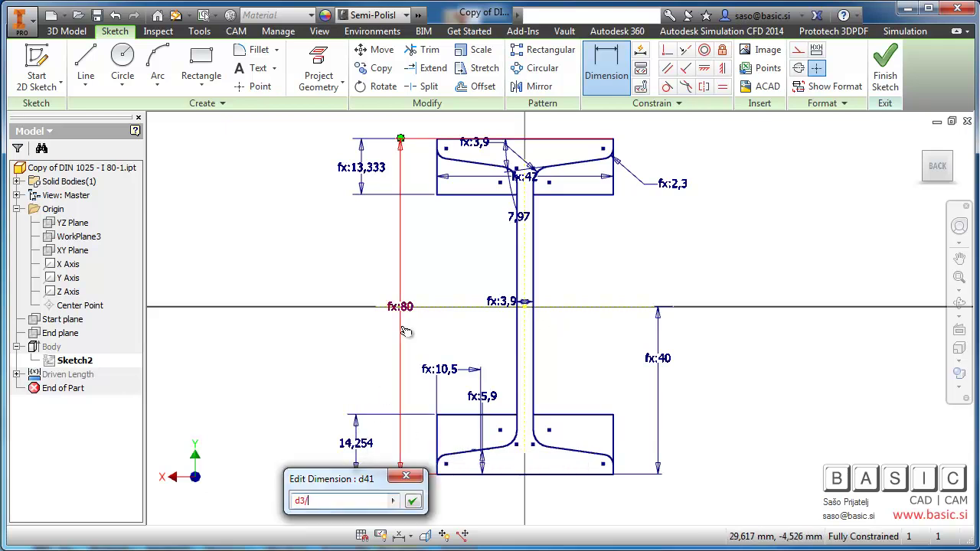
pyautogui.write('3')
pyautogui.press('Return')
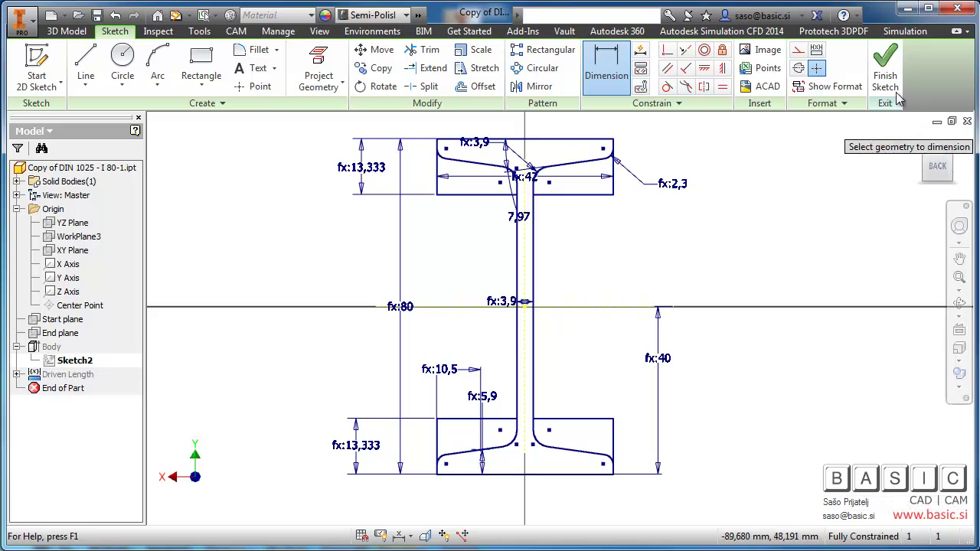
pyautogui.click(886, 69)
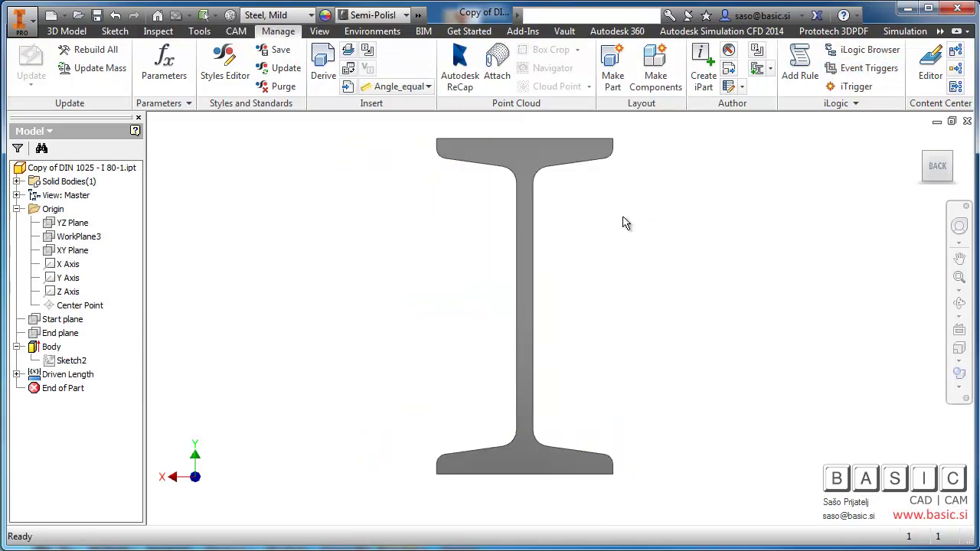
# Author the I 80 part as an I-Beam structural shape with both flange regions as notch profile, then close it
pyautogui.click(771, 71)
pyautogui.click(803, 184)
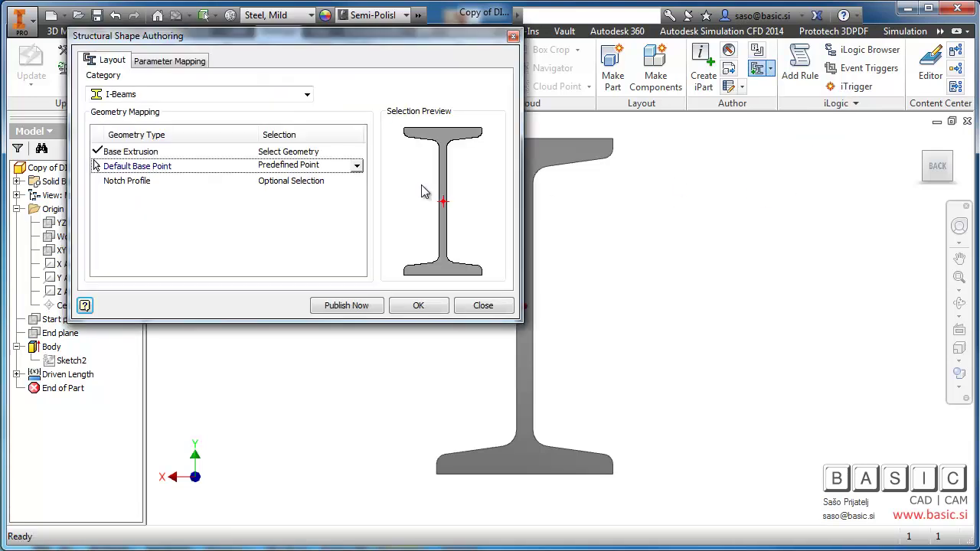
pyautogui.click(150, 180)
pyautogui.moveTo(348, 38); pyautogui.dragTo(258, 32)
pyautogui.moveTo(499, 179); pyautogui.dragTo(513, 193, button='middle')
pyautogui.click(526, 186)
pyautogui.click(560, 158)
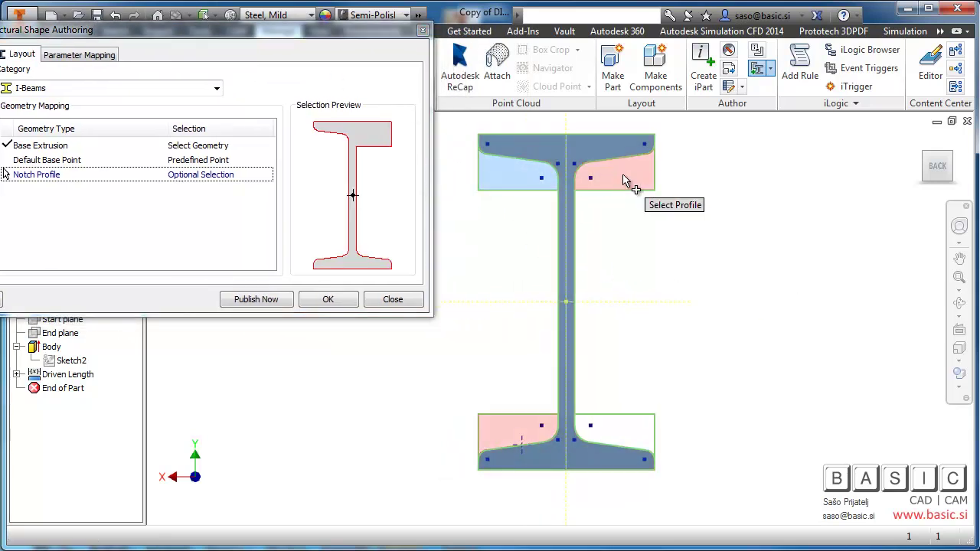
pyautogui.click(653, 430)
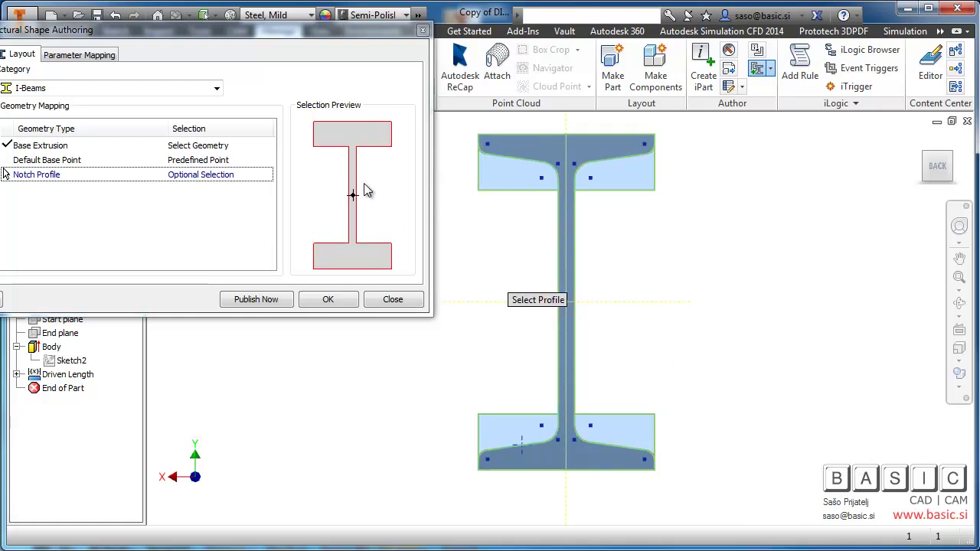
pyautogui.click(327, 299)
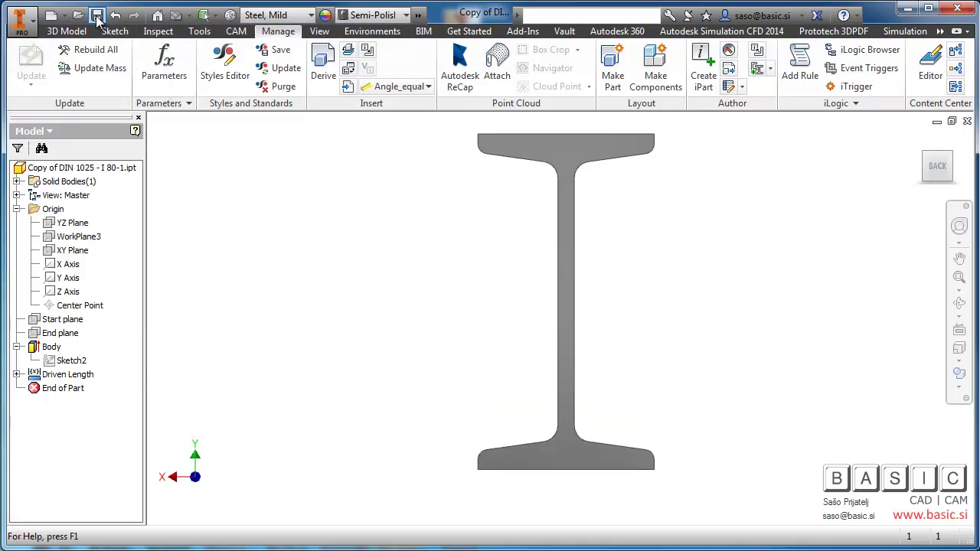
pyautogui.click(967, 122)
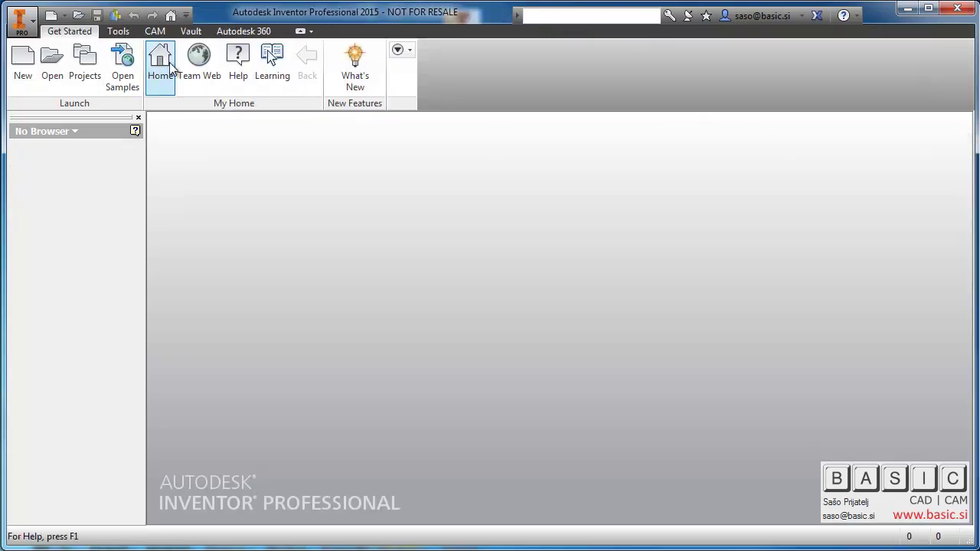
# In the Content Center Editor, start replacing the DIN 1025-1 NOTCH family template
pyautogui.click(121, 32)
pyautogui.click(315, 64)
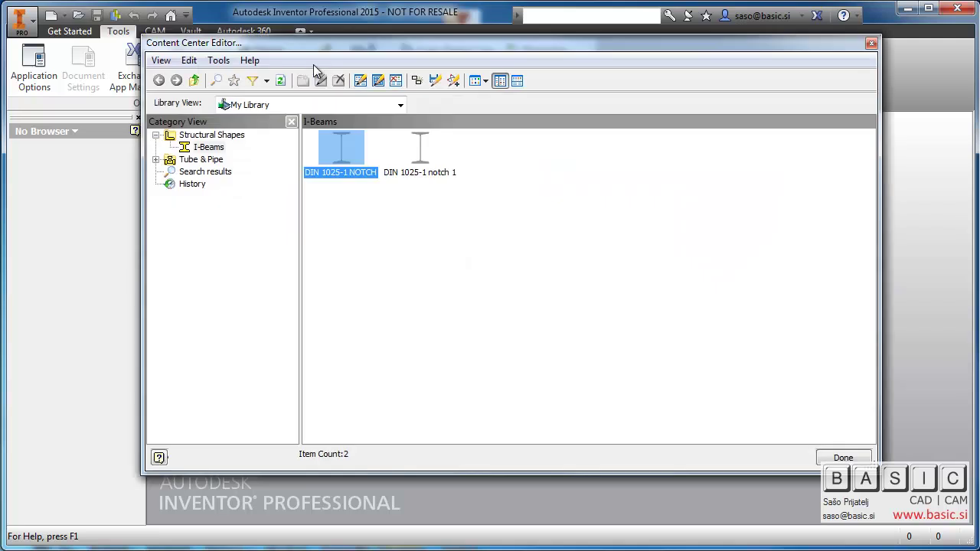
pyautogui.rightClick(339, 142)
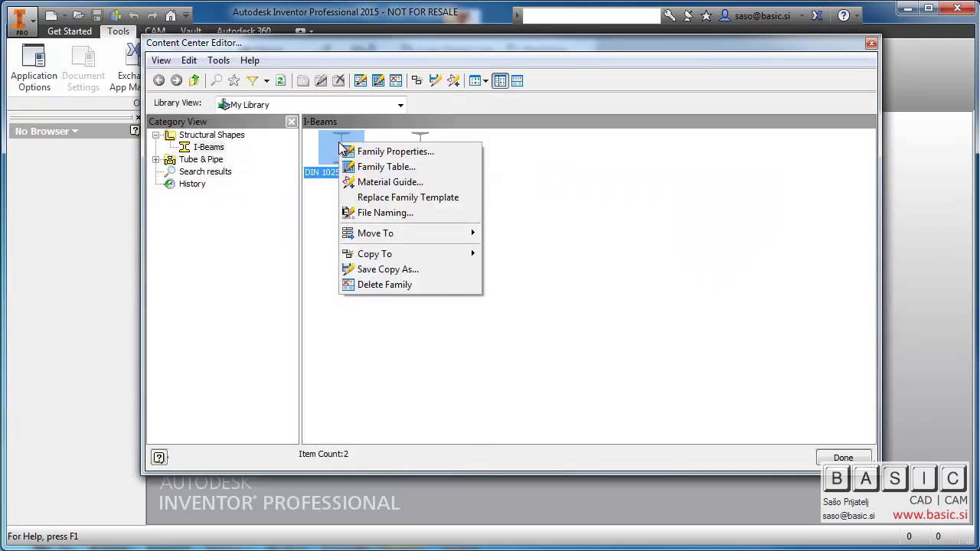
pyautogui.click(397, 197)
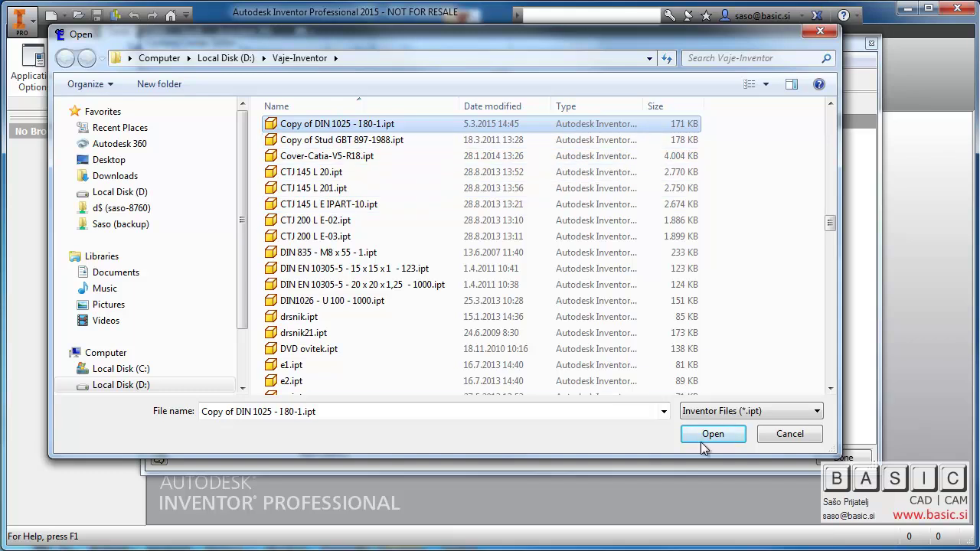
# Use Copy of DIN 1025 - I80-1.ipt as the new template and publish it
pyautogui.click(373, 127)
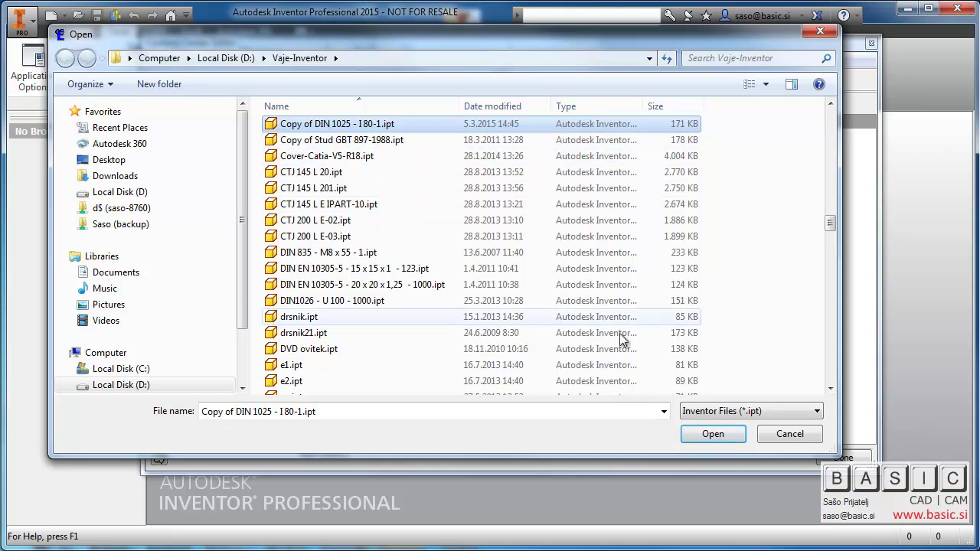
pyautogui.click(385, 156)
pyautogui.click(387, 128)
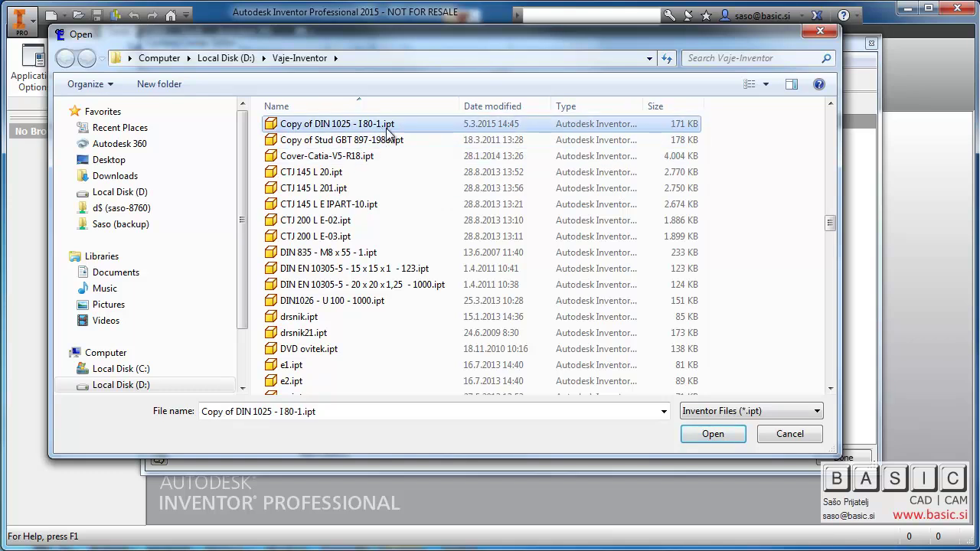
pyautogui.click(708, 434)
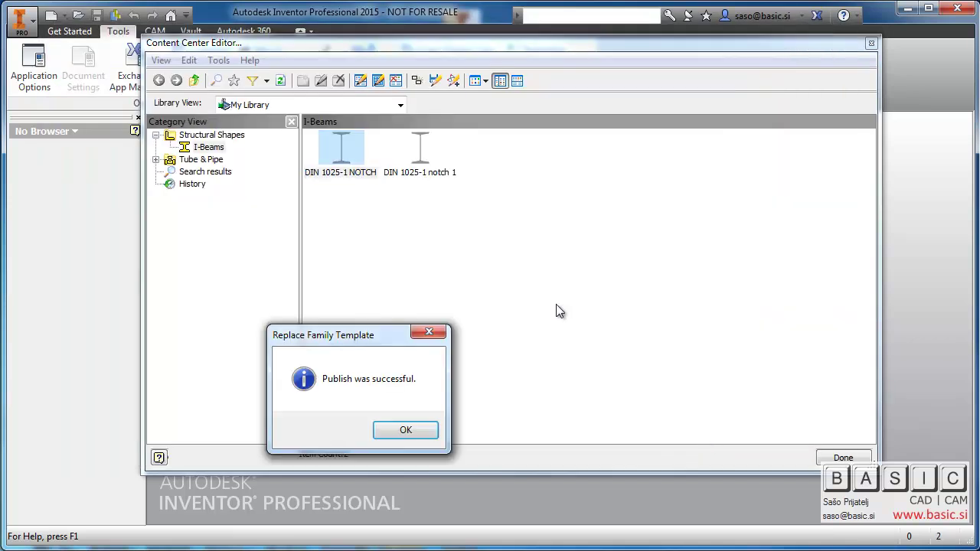
pyautogui.click(410, 431)
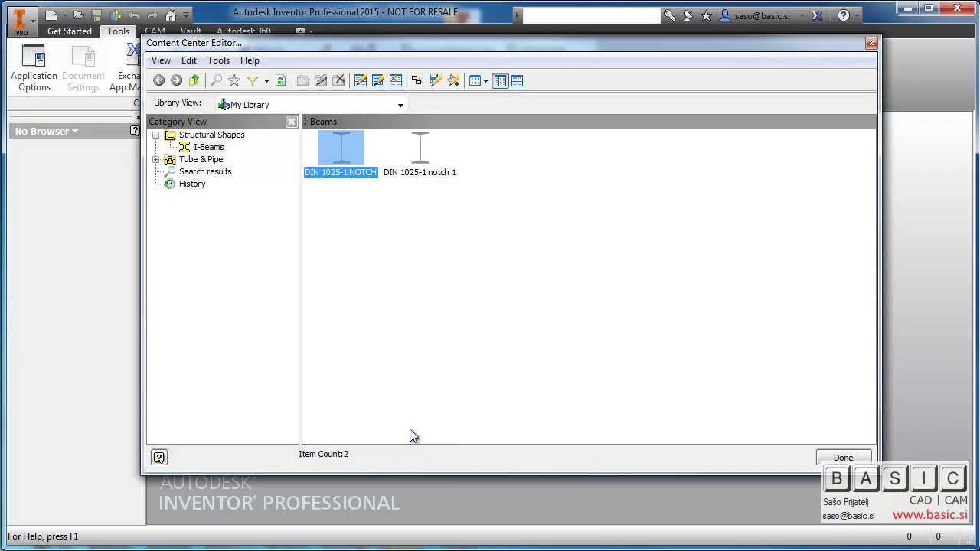
# Delete the leftover DIN 1025-1 notch 1 family from My Library
pyautogui.rightClick(426, 173)
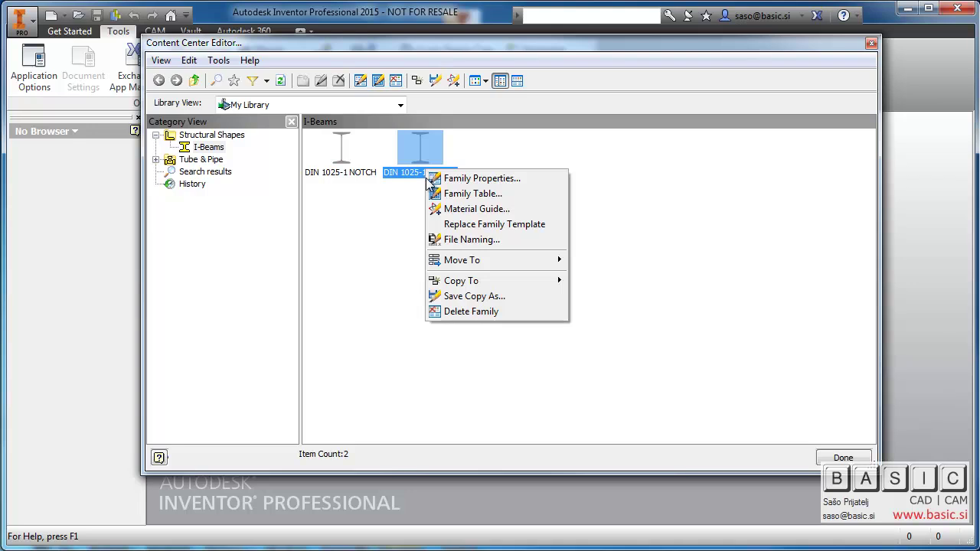
pyautogui.click(471, 311)
pyautogui.click(430, 432)
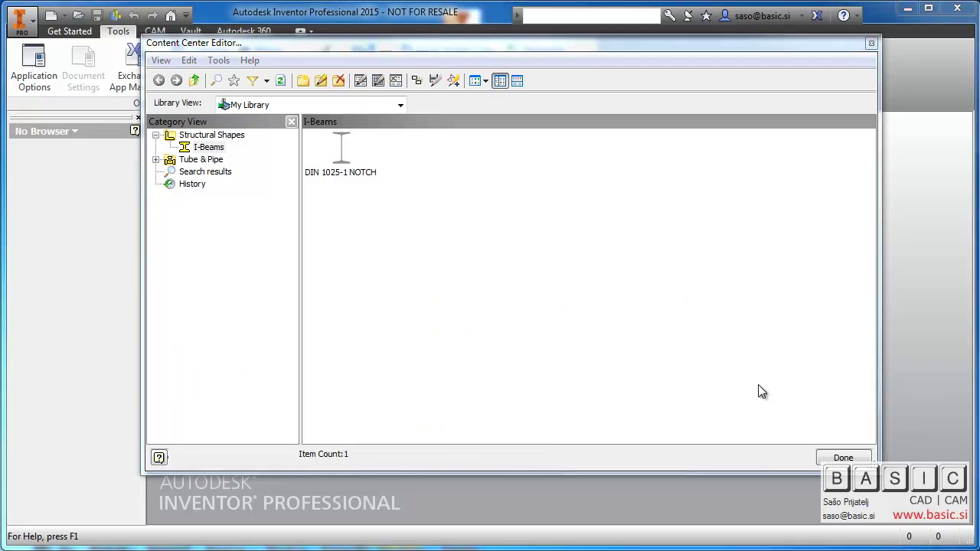
# Close the Content Center Editor and reopen notch.iam from Recent Documents
pyautogui.click(840, 458)
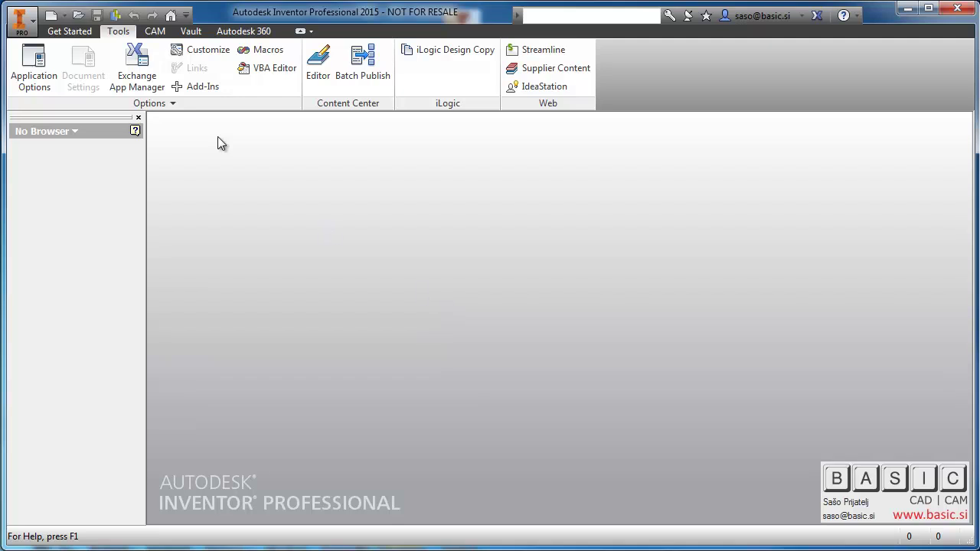
pyautogui.click(30, 24)
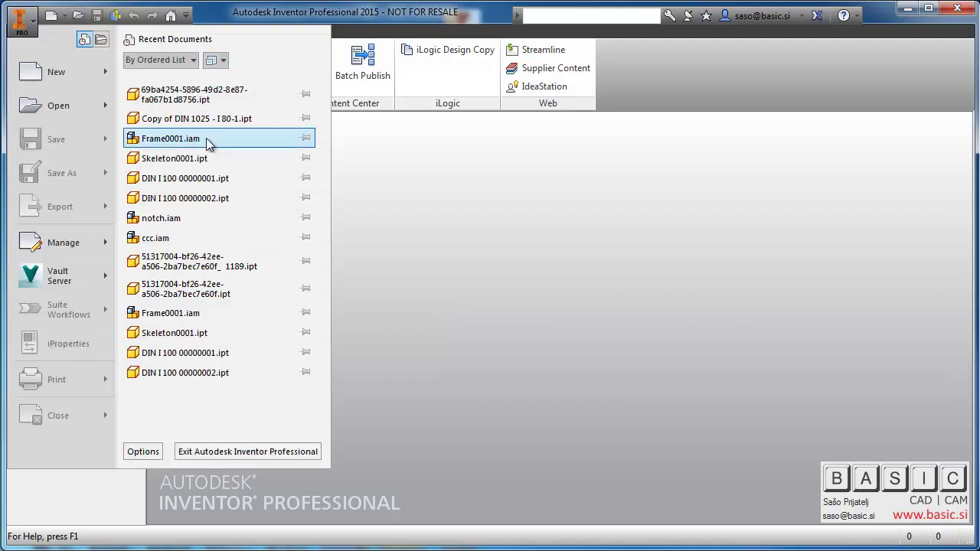
pyautogui.click(260, 220)
pyautogui.keyDown('shift'); pyautogui.moveTo(385, 208); pyautogui.dragTo(295, 141, button='middle'); pyautogui.keyUp('shift')
# Insert a DIN 1025-1 NOTCH I 120 beam along the box's bottom front edge
pyautogui.click(164, 31)
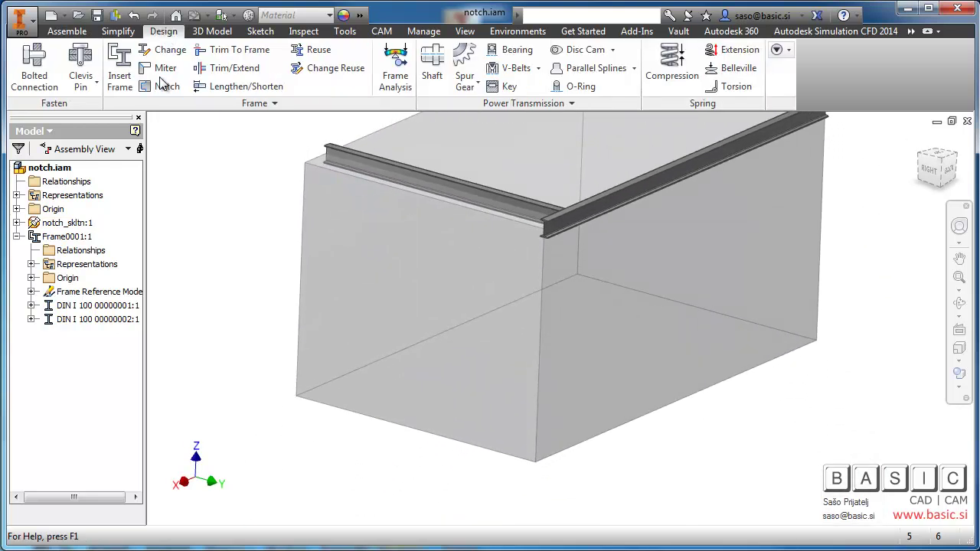
pyautogui.click(123, 77)
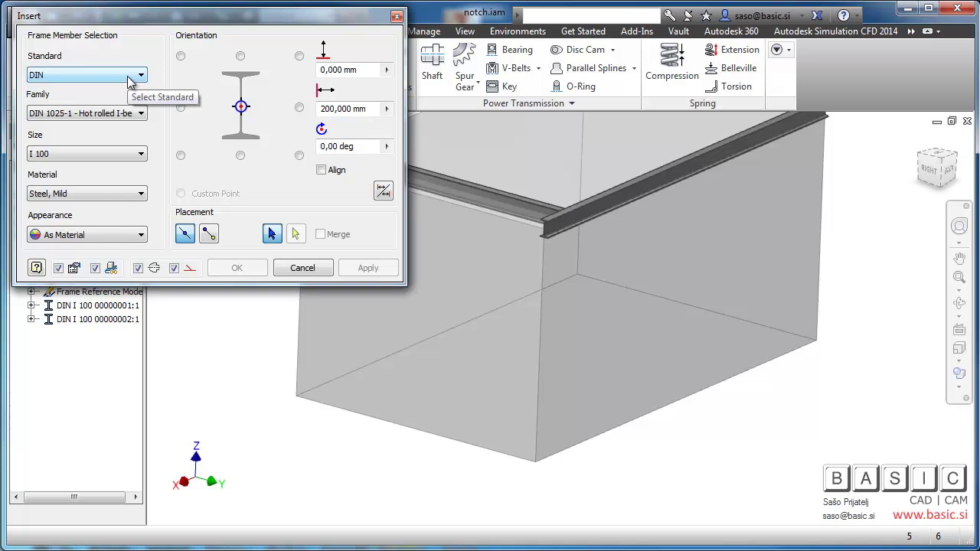
pyautogui.click(132, 115)
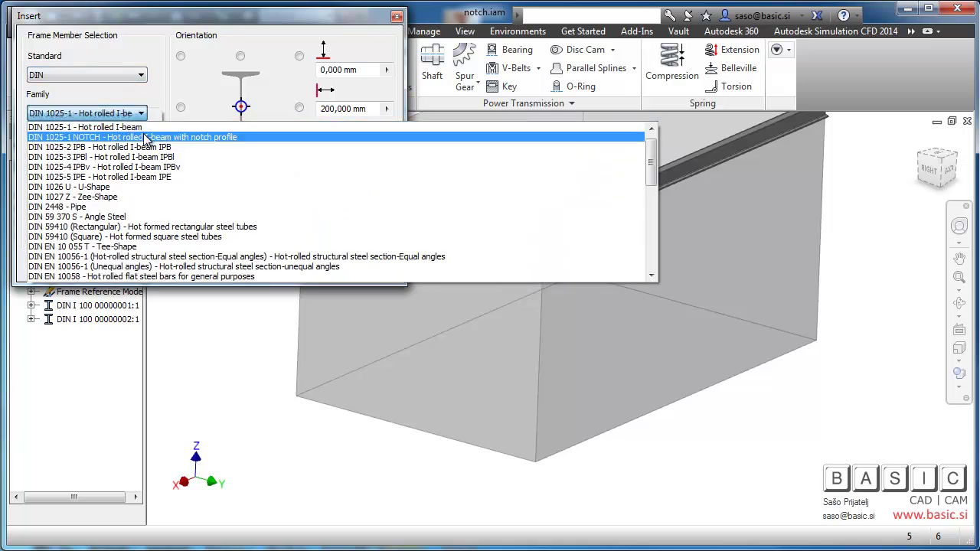
pyautogui.click(149, 138)
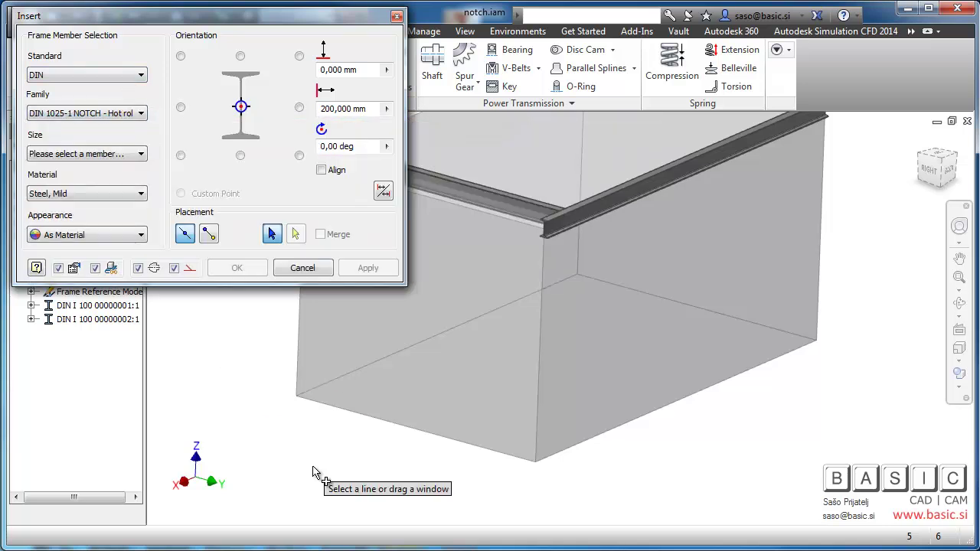
pyautogui.click(464, 443)
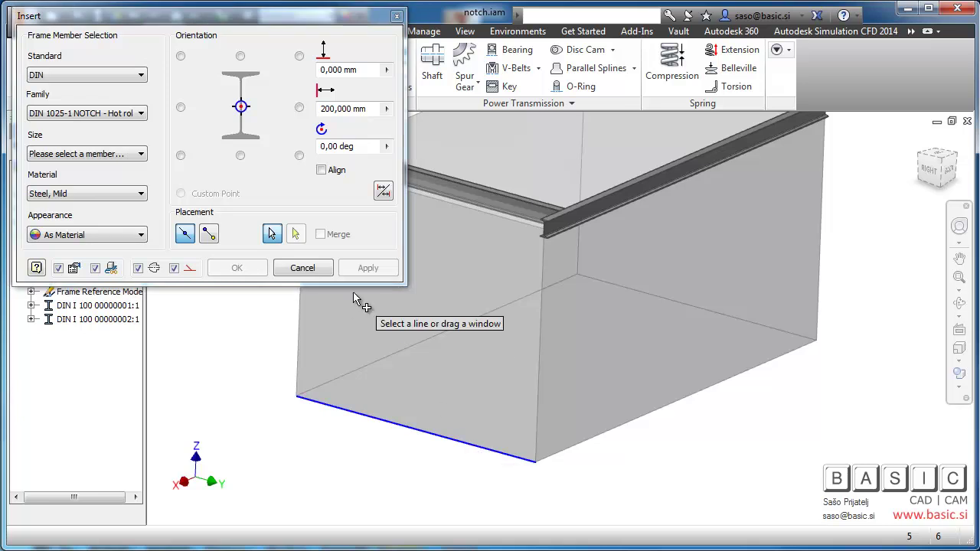
pyautogui.click(134, 154)
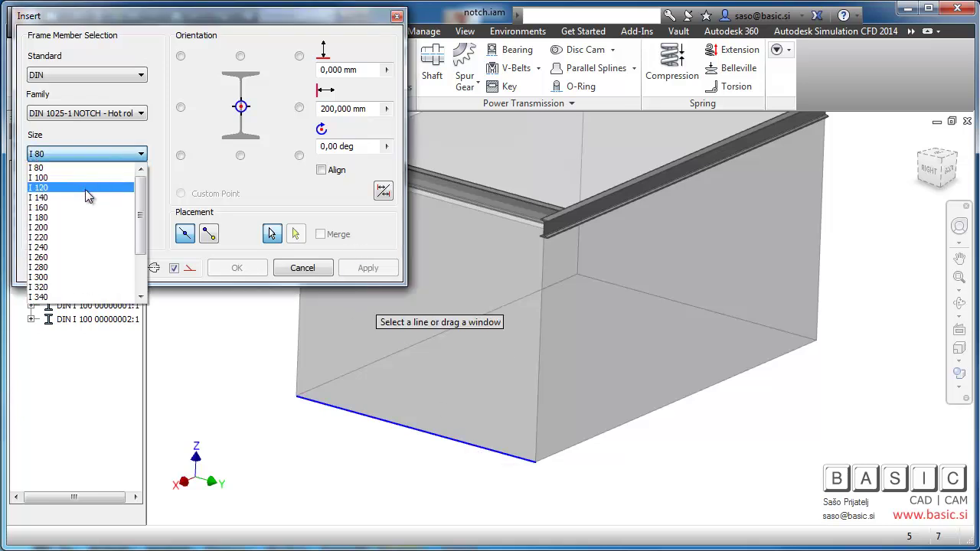
pyautogui.click(86, 193)
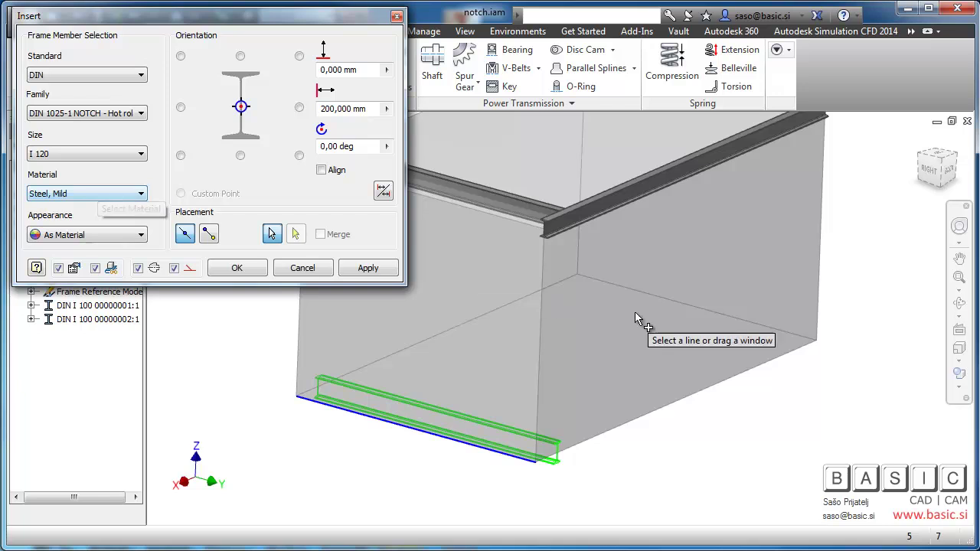
pyautogui.keyDown('shift'); pyautogui.moveTo(648, 324); pyautogui.dragTo(383, 284, button='middle'); pyautogui.keyUp('shift')
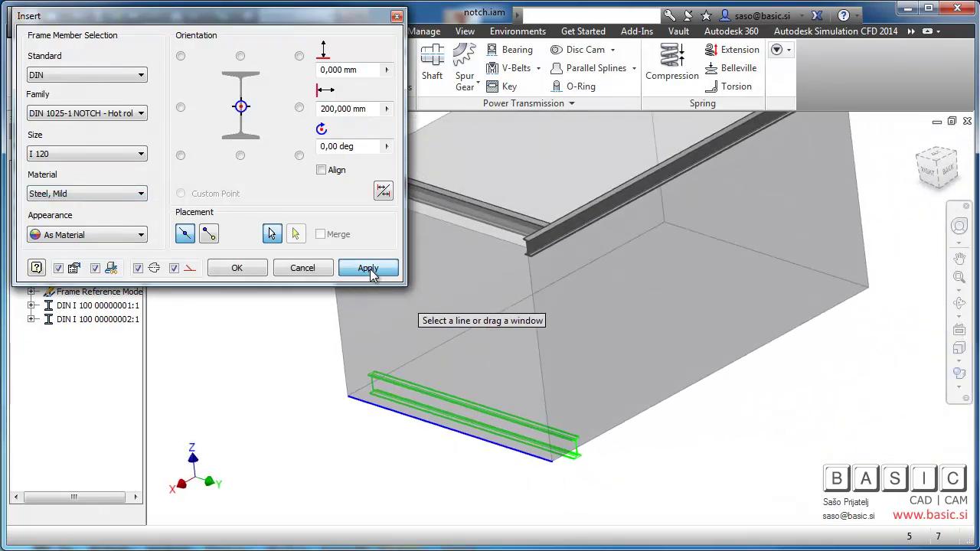
pyautogui.click(367, 267)
pyautogui.click(400, 302)
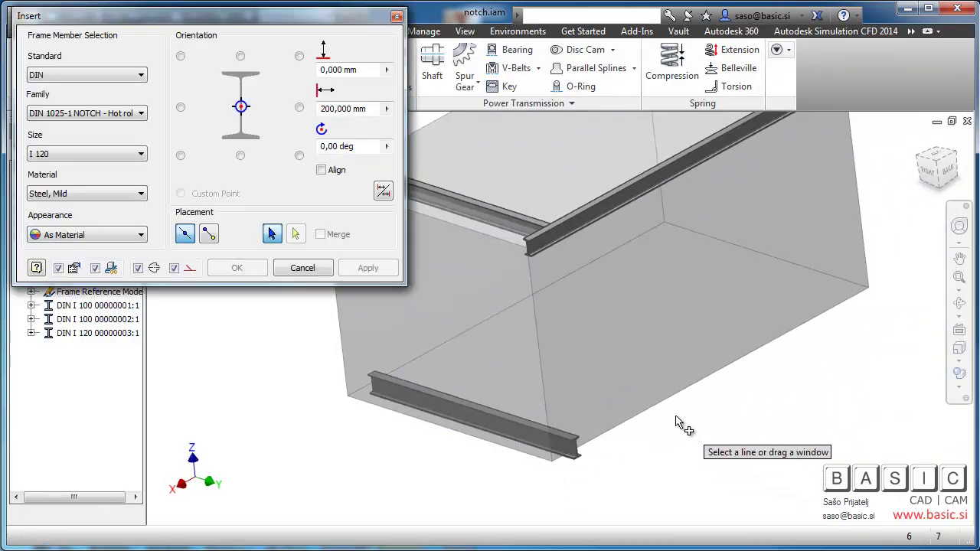
# Add a second I 120 beam on the other bottom edge with rotation 90 and offset 0
pyautogui.click(667, 408)
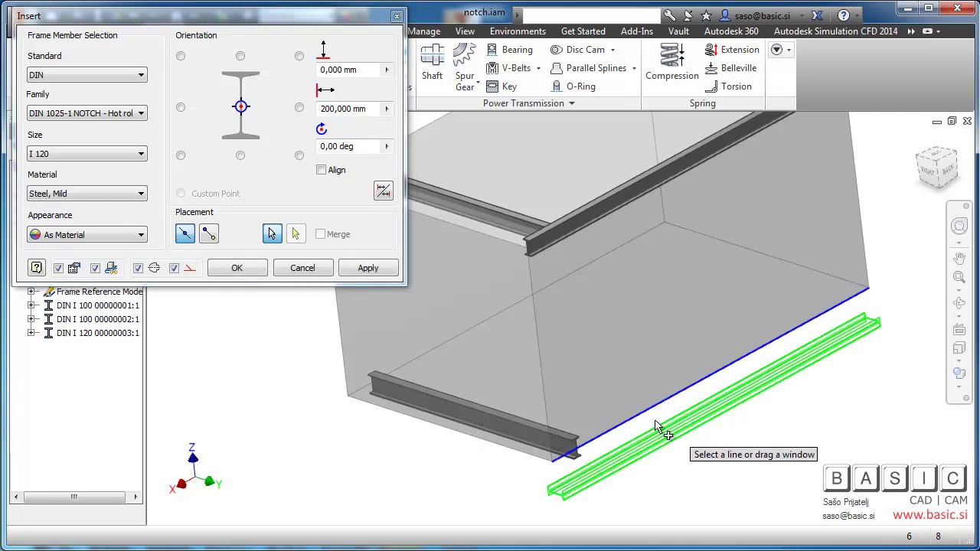
pyautogui.doubleClick(360, 148)
pyautogui.write('90')
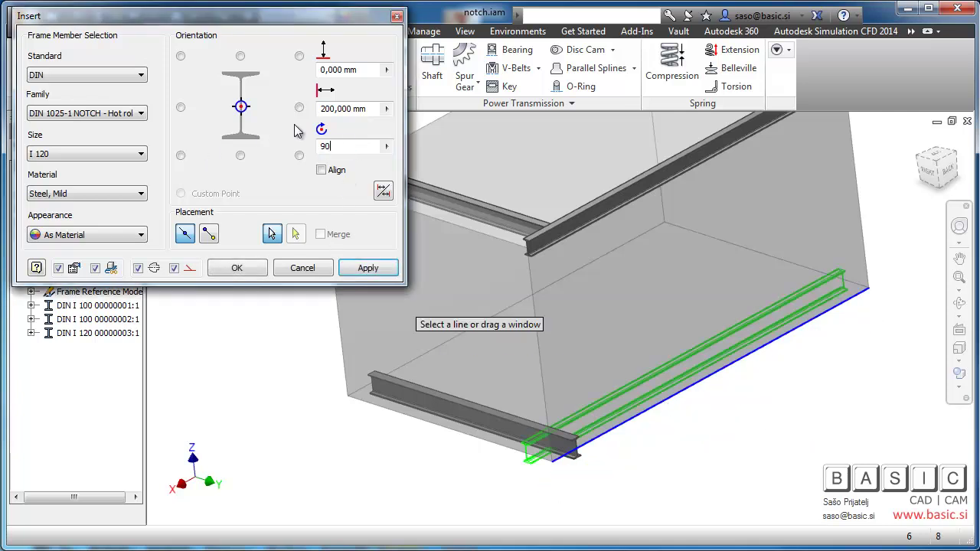
pyautogui.doubleClick(368, 109)
pyautogui.press('Delete')
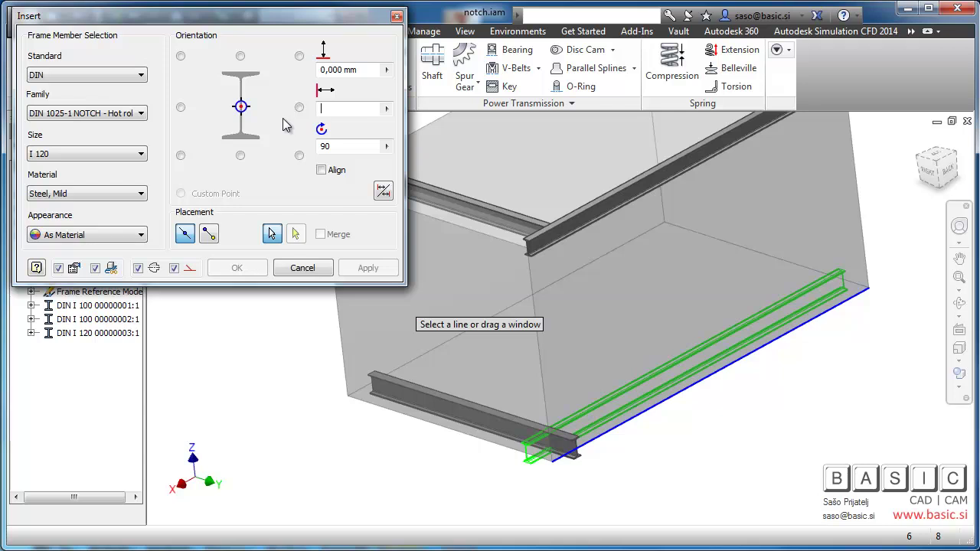
pyautogui.write('0')
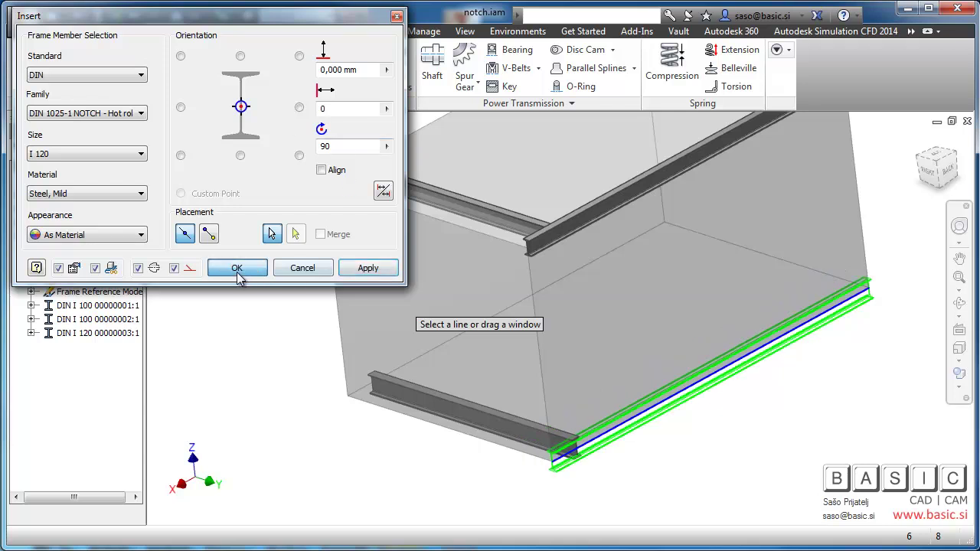
pyautogui.click(236, 272)
pyautogui.click(412, 301)
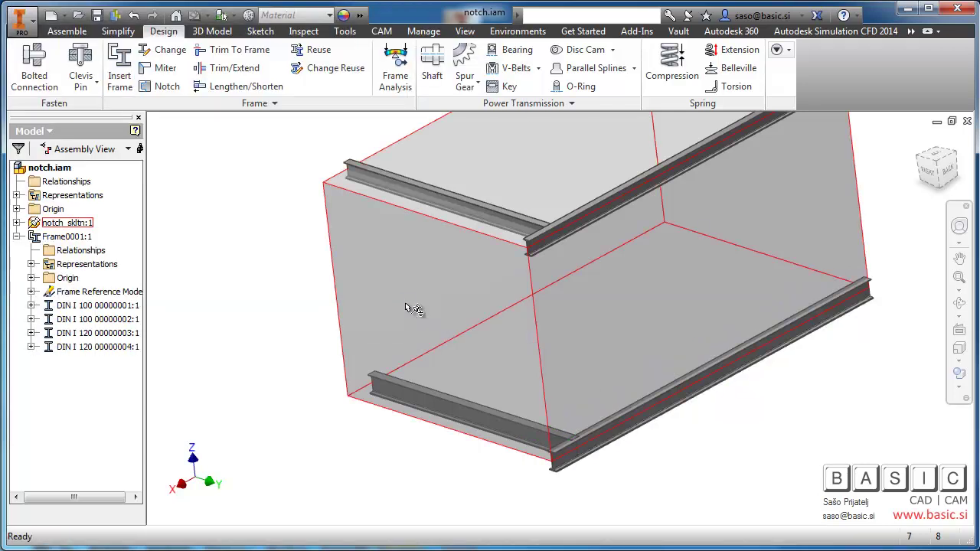
# Hide the notch_skltn:1 skeleton part
pyautogui.rightClick(69, 223)
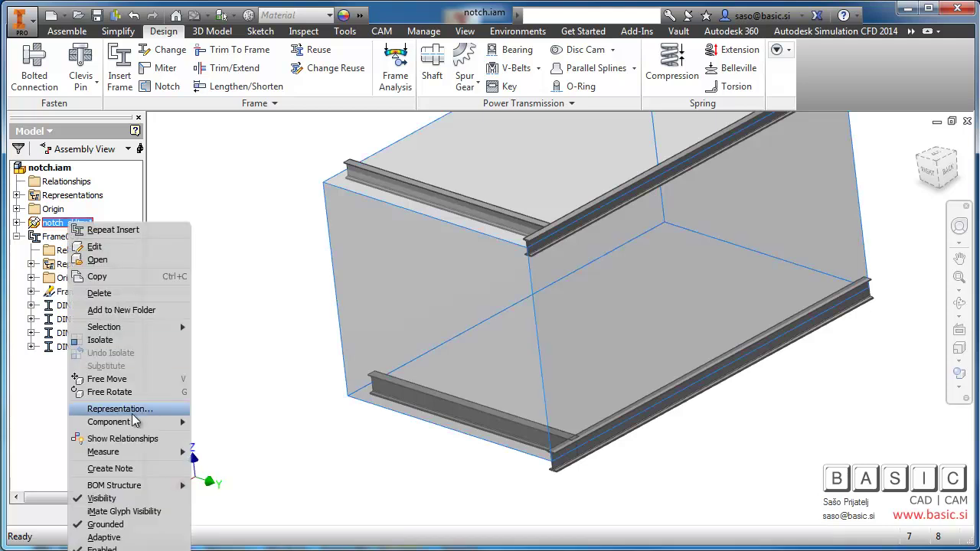
pyautogui.click(146, 499)
pyautogui.keyDown('shift'); pyautogui.moveTo(317, 399); pyautogui.dragTo(322, 128, button='middle'); pyautogui.keyUp('shift')
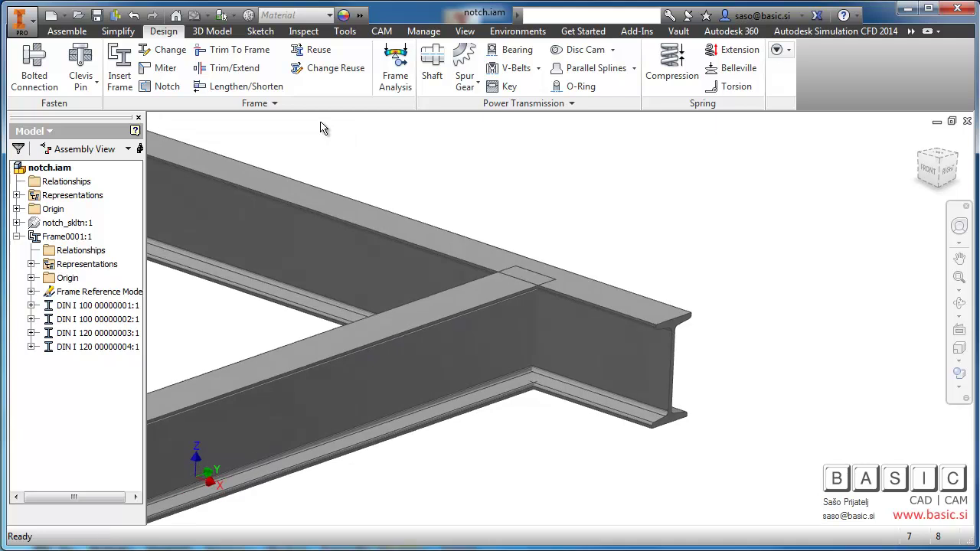
# Notch one I 120 beam against the other with the notch profile applied
pyautogui.click(167, 86)
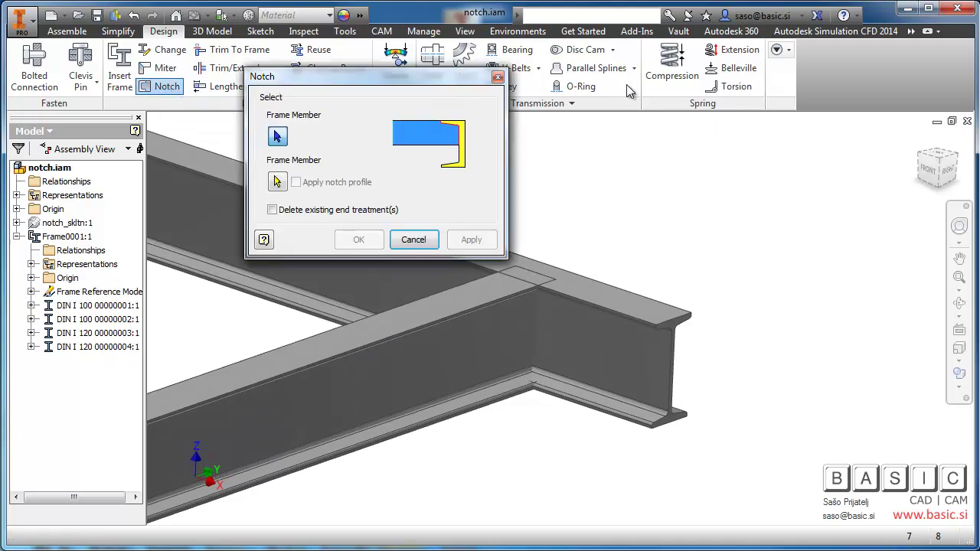
pyautogui.click(491, 320)
pyautogui.click(613, 301)
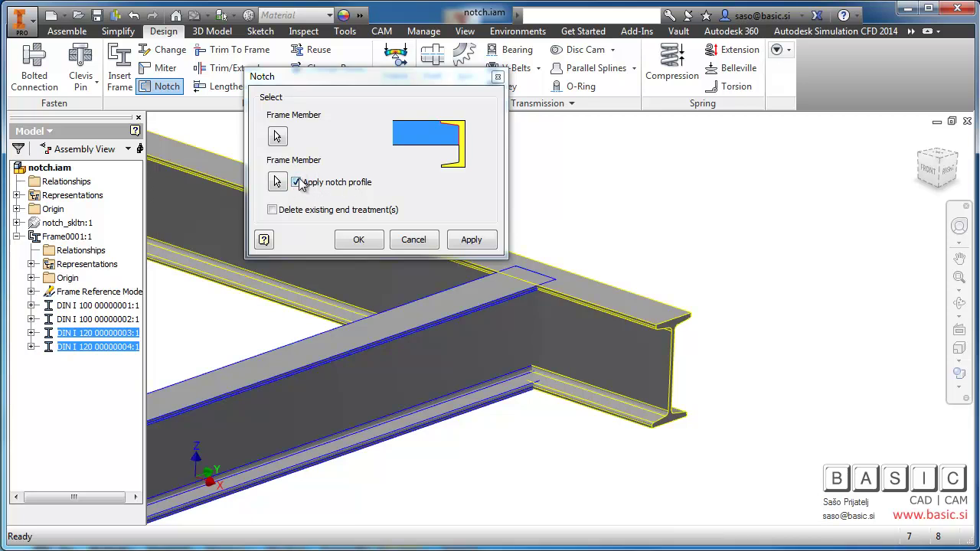
pyautogui.click(356, 242)
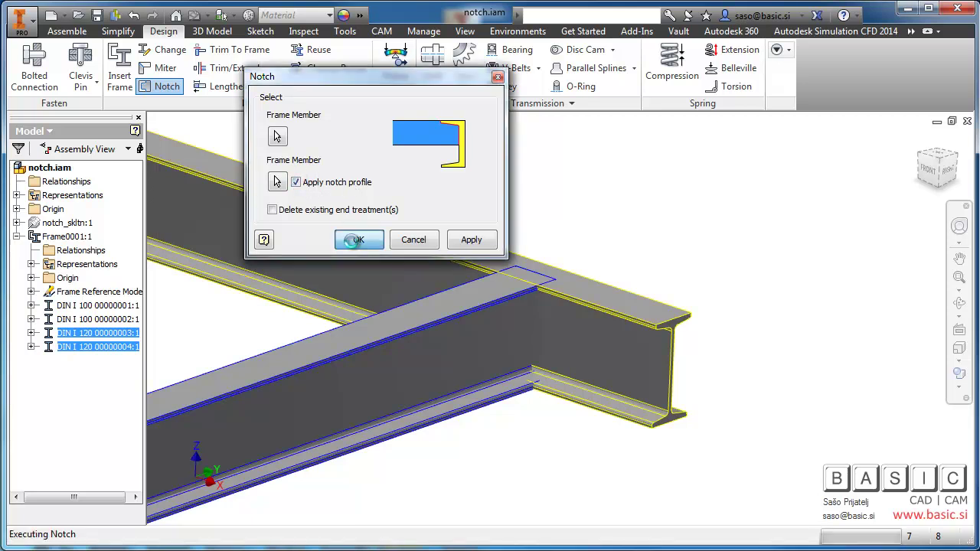
pyautogui.click(948, 168)
pyautogui.scroll(5, 455, 271)
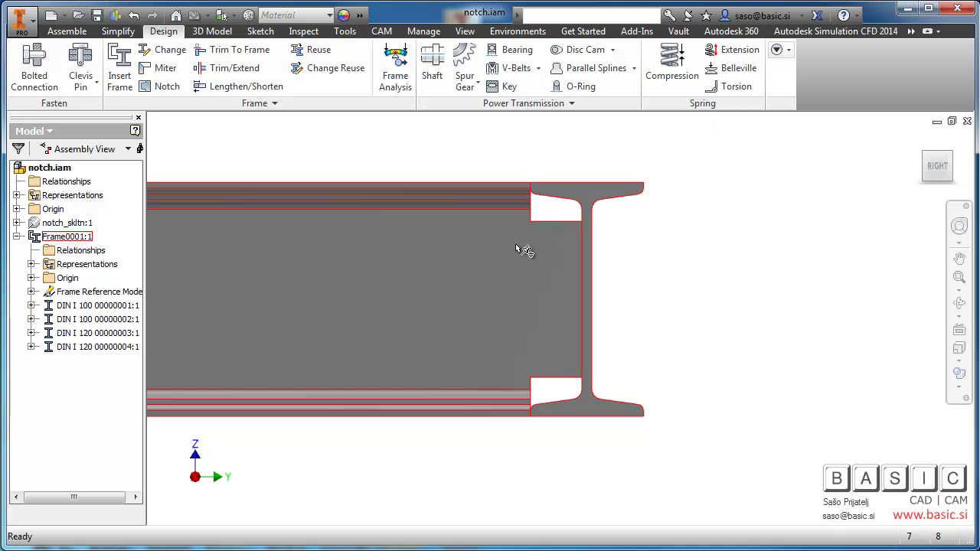
pyautogui.keyDown('shift'); pyautogui.moveTo(518, 248); pyautogui.dragTo(411, 261, button='middle'); pyautogui.keyUp('shift')
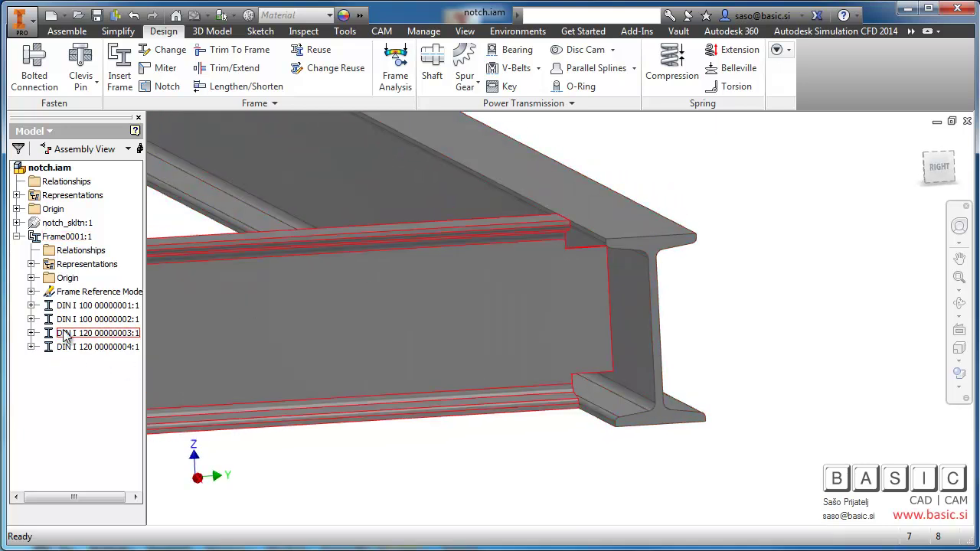
pyautogui.click(30, 333)
pyautogui.rightClick(74, 358)
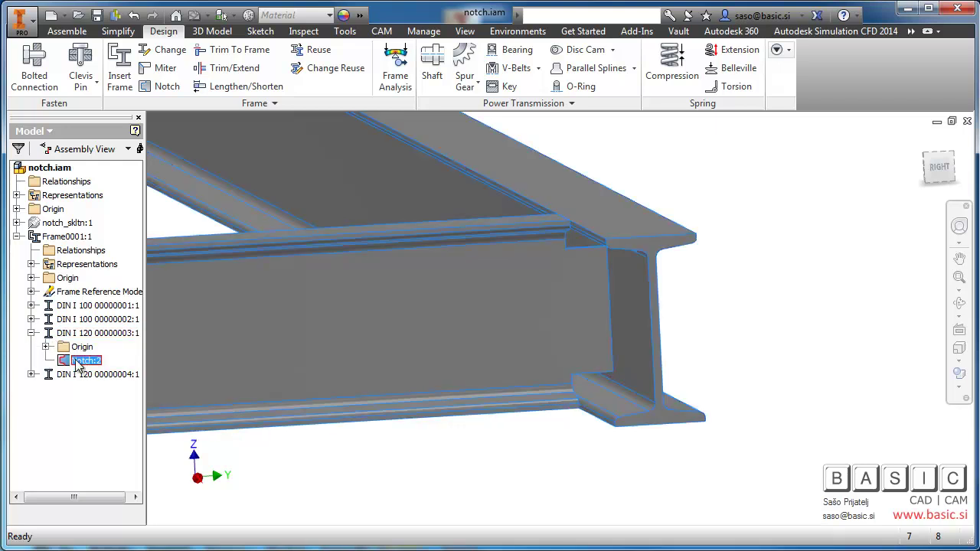
pyautogui.click(125, 400)
pyautogui.click(215, 229)
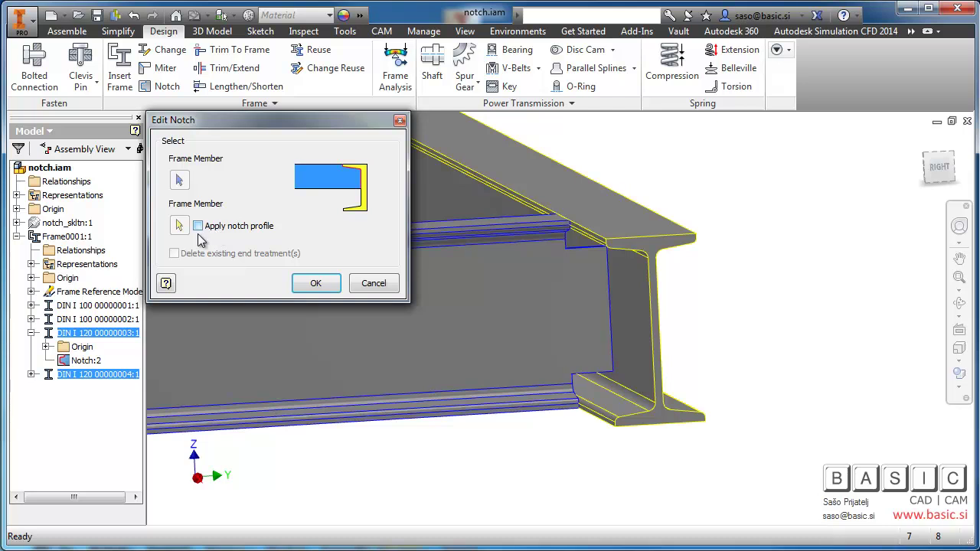
pyautogui.click(320, 283)
pyautogui.keyDown('shift'); pyautogui.moveTo(328, 286); pyautogui.dragTo(207, 48, button='middle'); pyautogui.keyUp('shift')
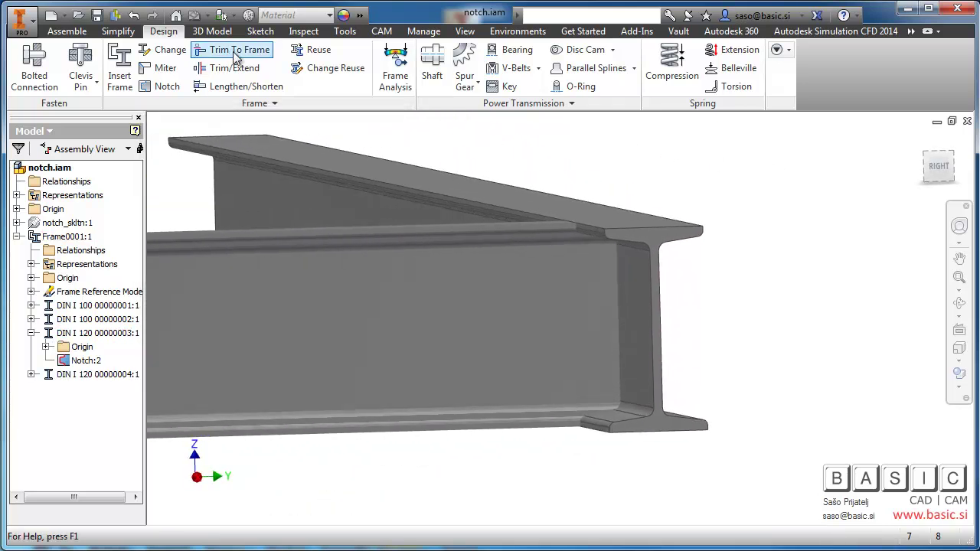
# Undo the notch edit, then switch the view to perspective and back to orthographic
pyautogui.click(133, 20)
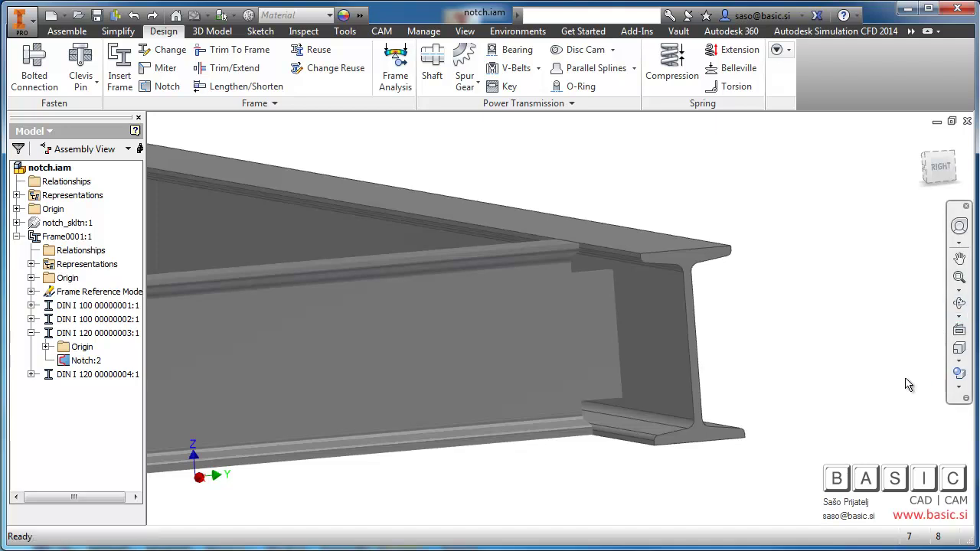
pyautogui.click(957, 372)
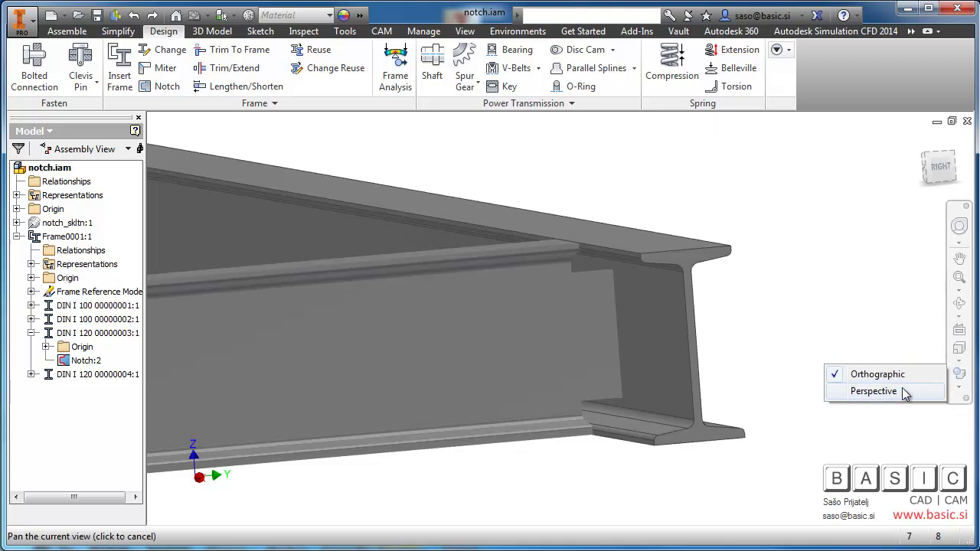
pyautogui.click(874, 391)
pyautogui.click(957, 373)
pyautogui.click(878, 374)
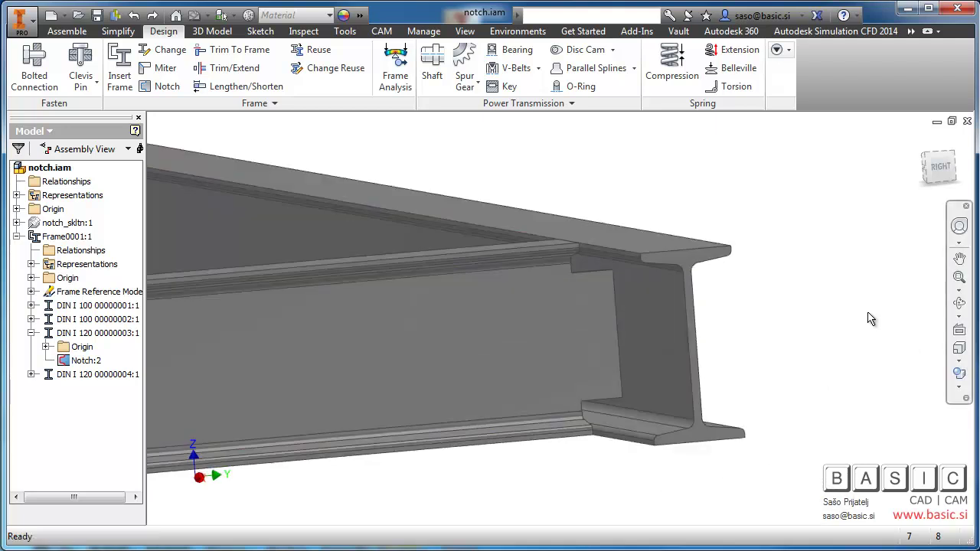